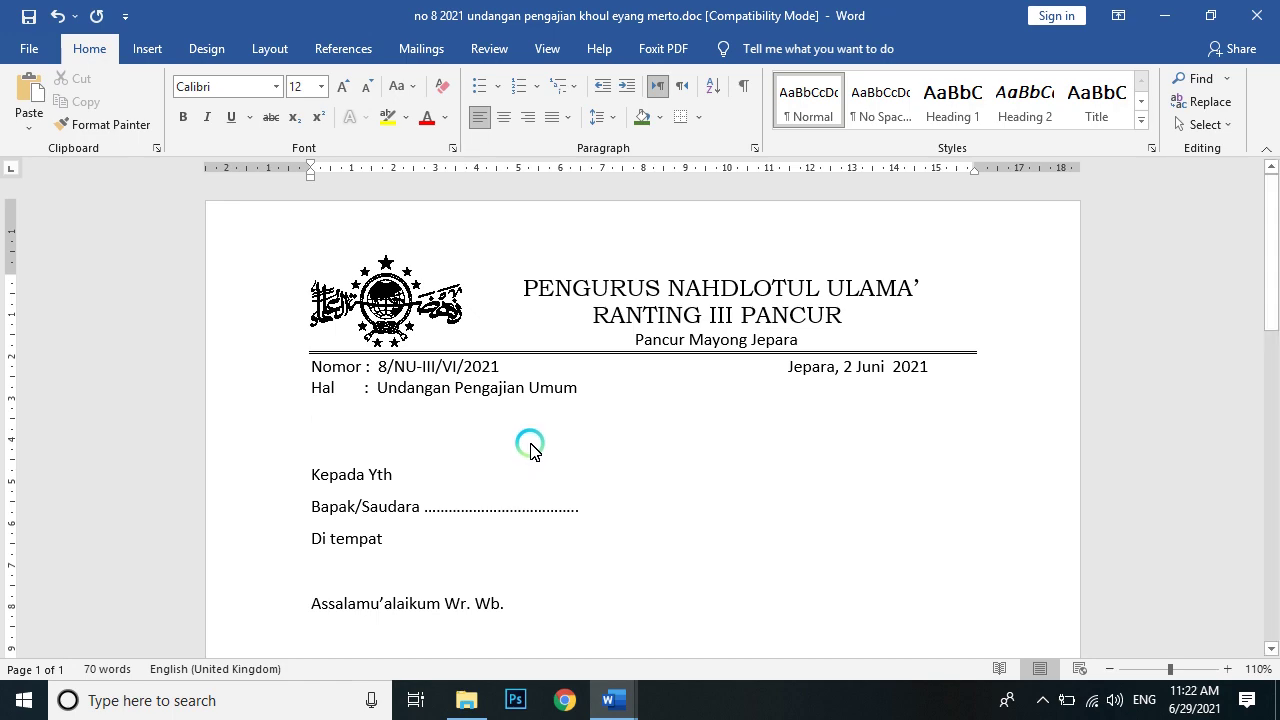
Switch to Document2 with the Madrasah Tsanawiyah Hasan Kafrawi letterhead and place the caret just below it
scroll(529, 450, down, 1)
scroll(491, 383, down, 5)
scroll(503, 400, down, 5)
scroll(532, 437, down, 3)
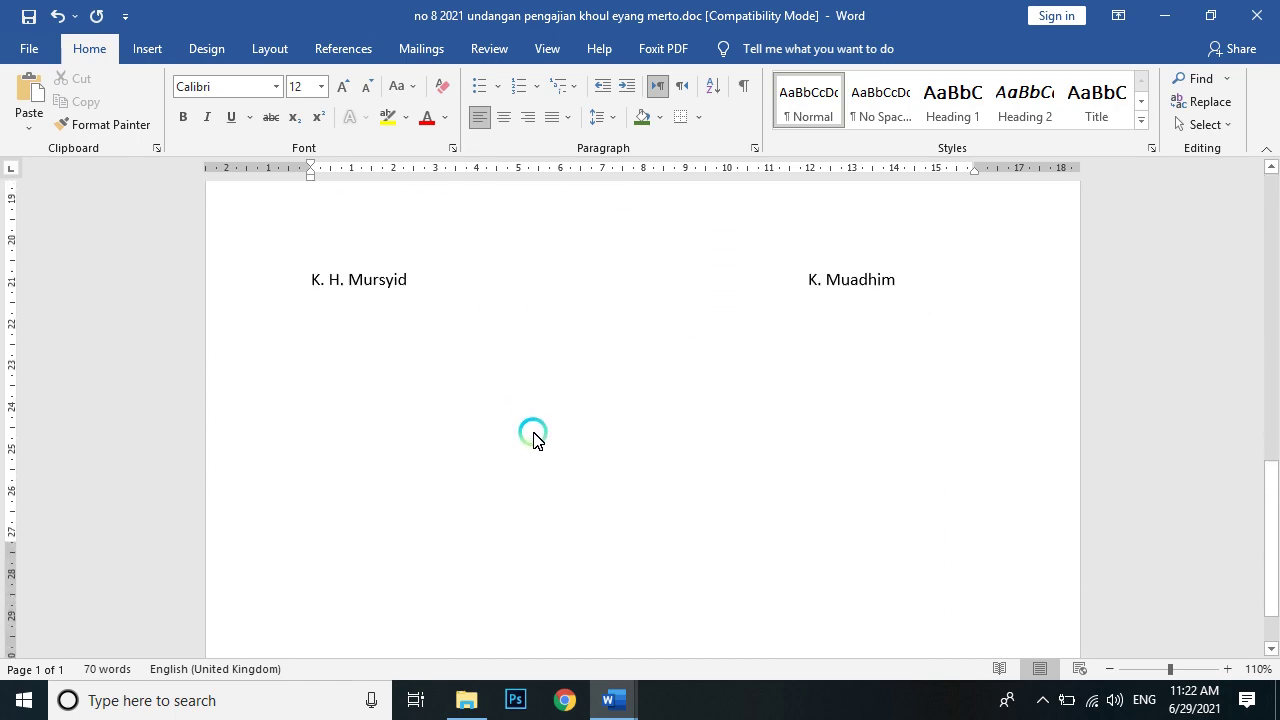
scroll(532, 437, up, 10)
scroll(533, 440, up, 2)
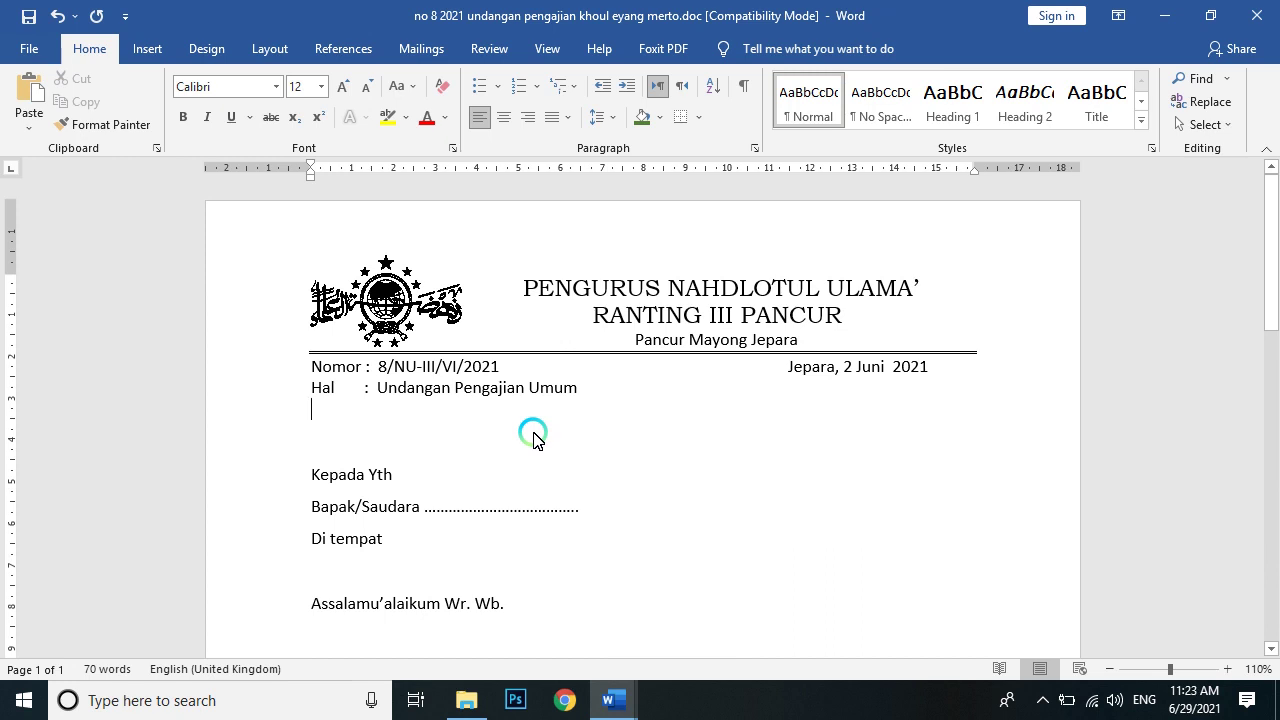
click(613, 700)
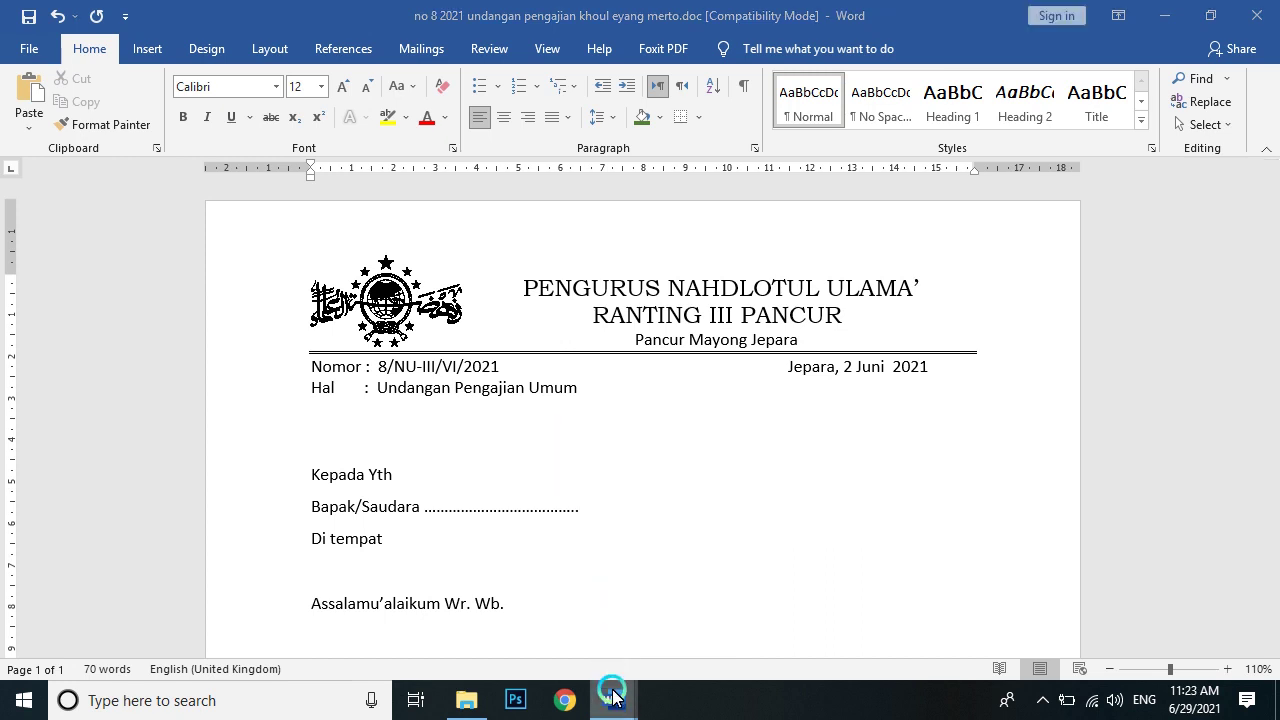
click(503, 615)
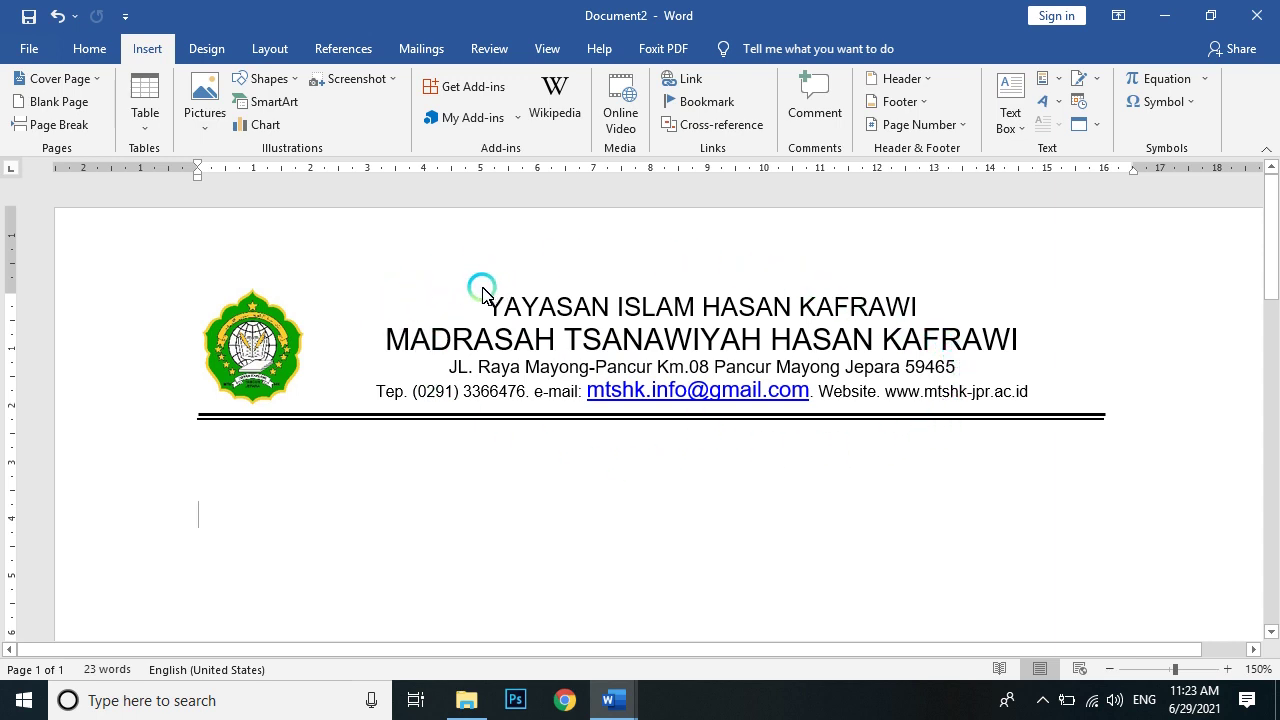
key(BackSpace)
Select the letterhead with logo and double rule and save it as AutoText 'kop', described 'kop mts'
drag(486, 306, 485, 445)
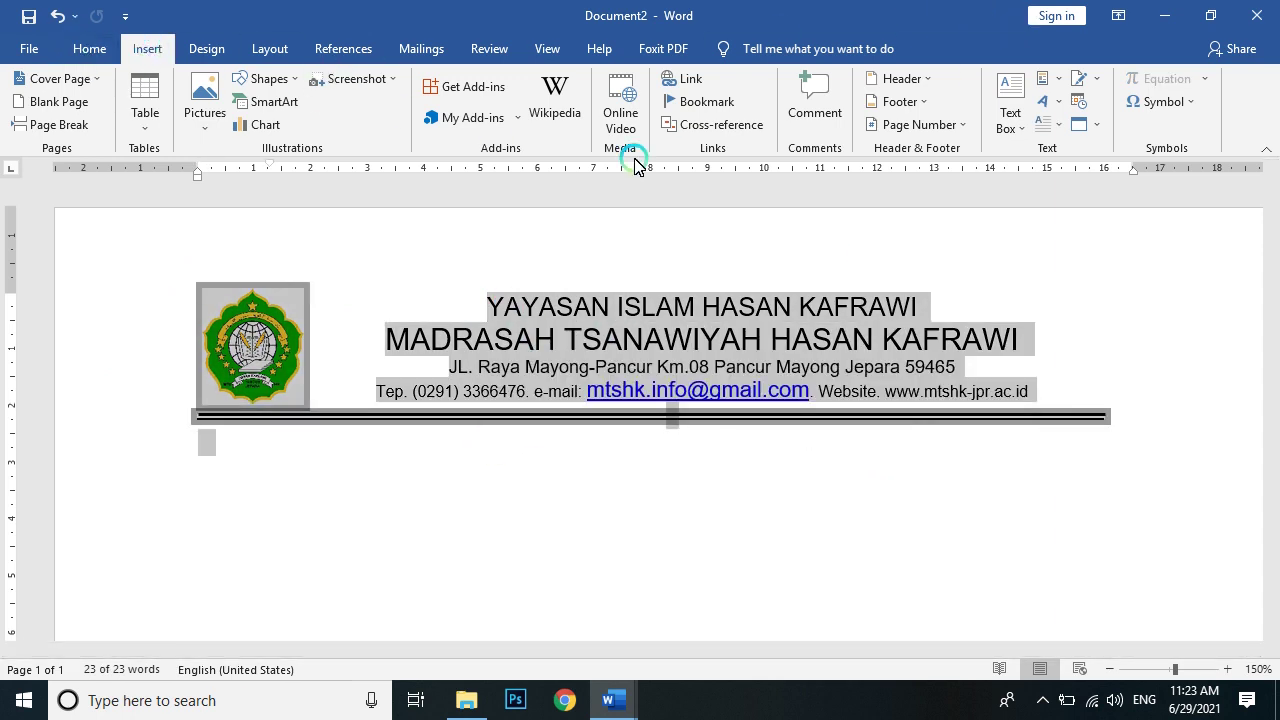
click(1062, 82)
mouse_move(1080, 105)
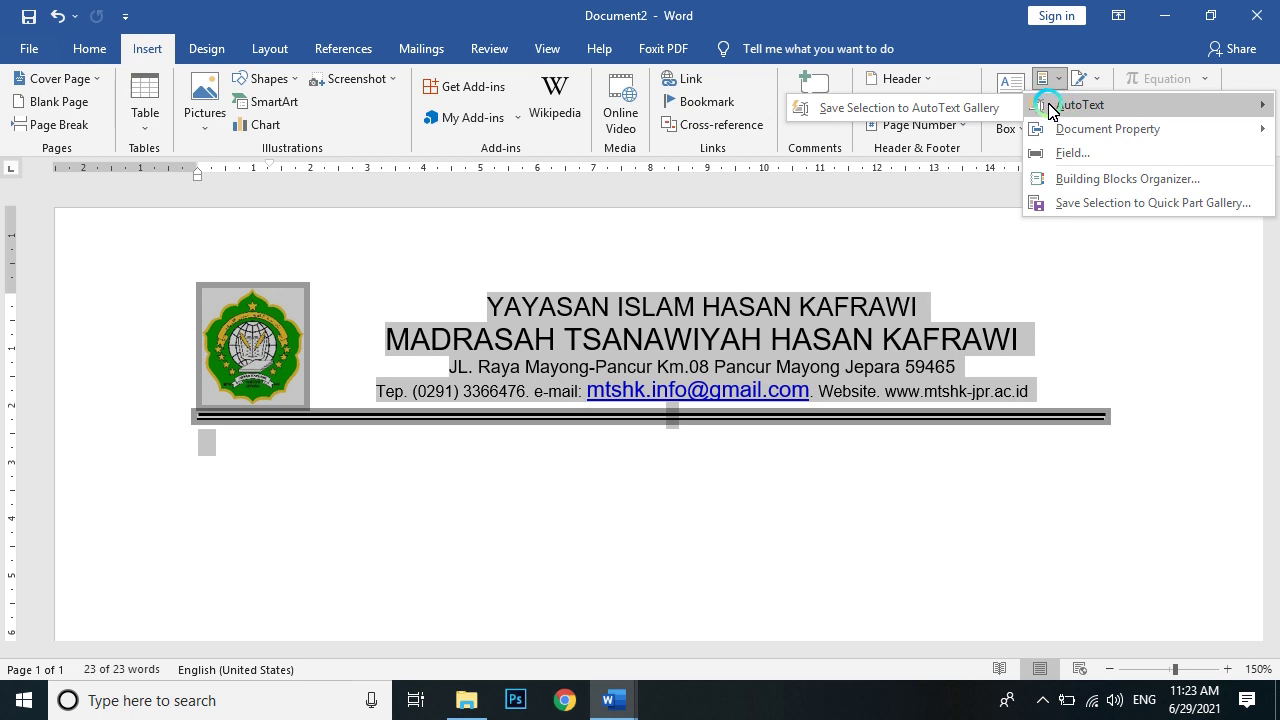
click(907, 108)
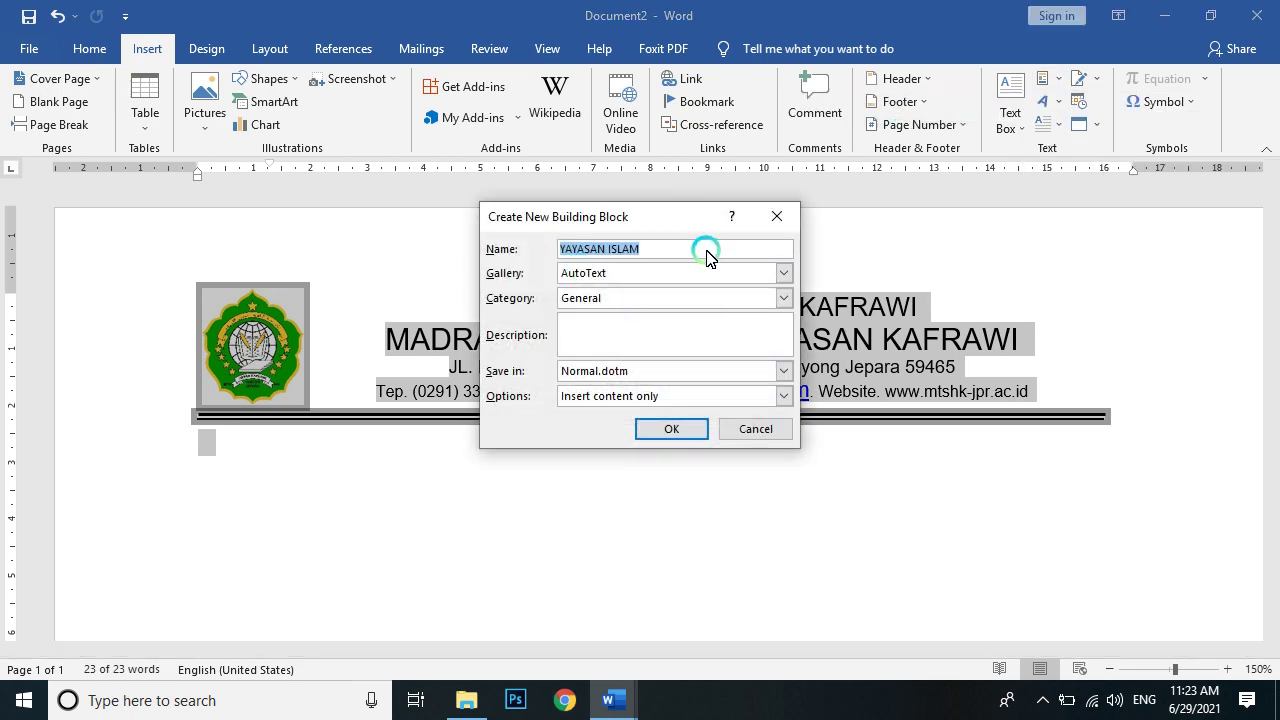
key(BackSpace)
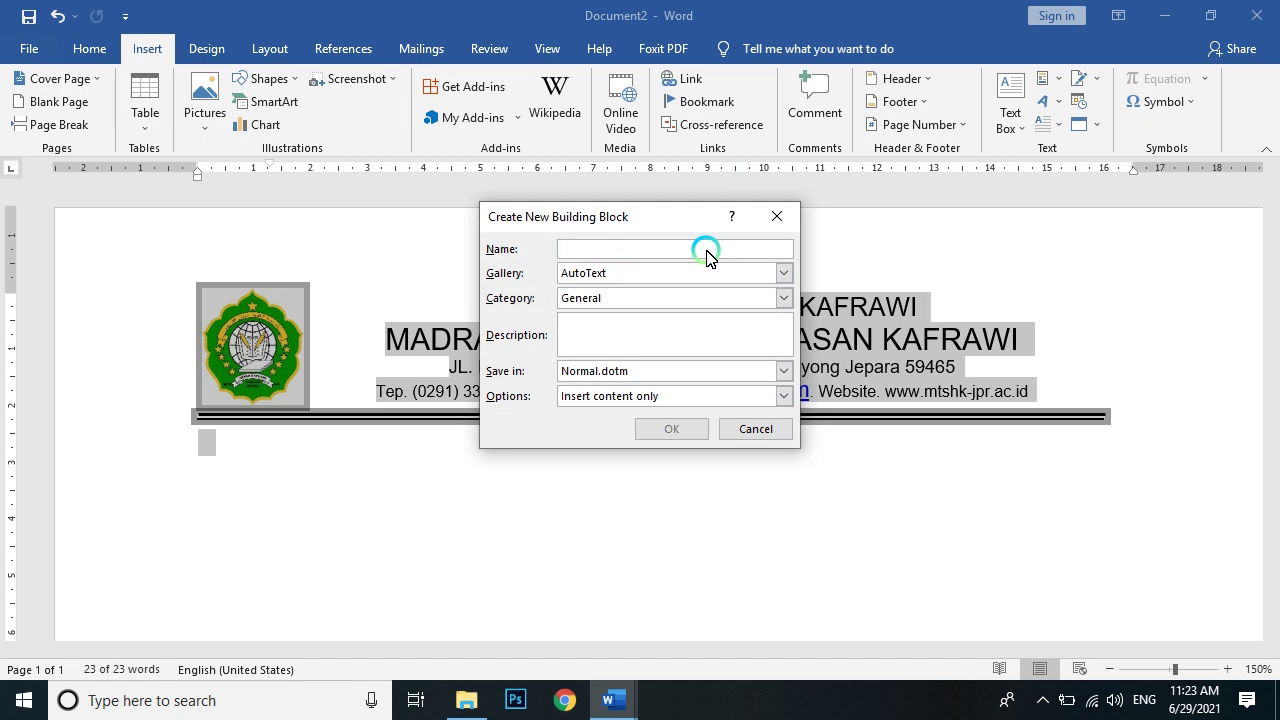
text(kop)
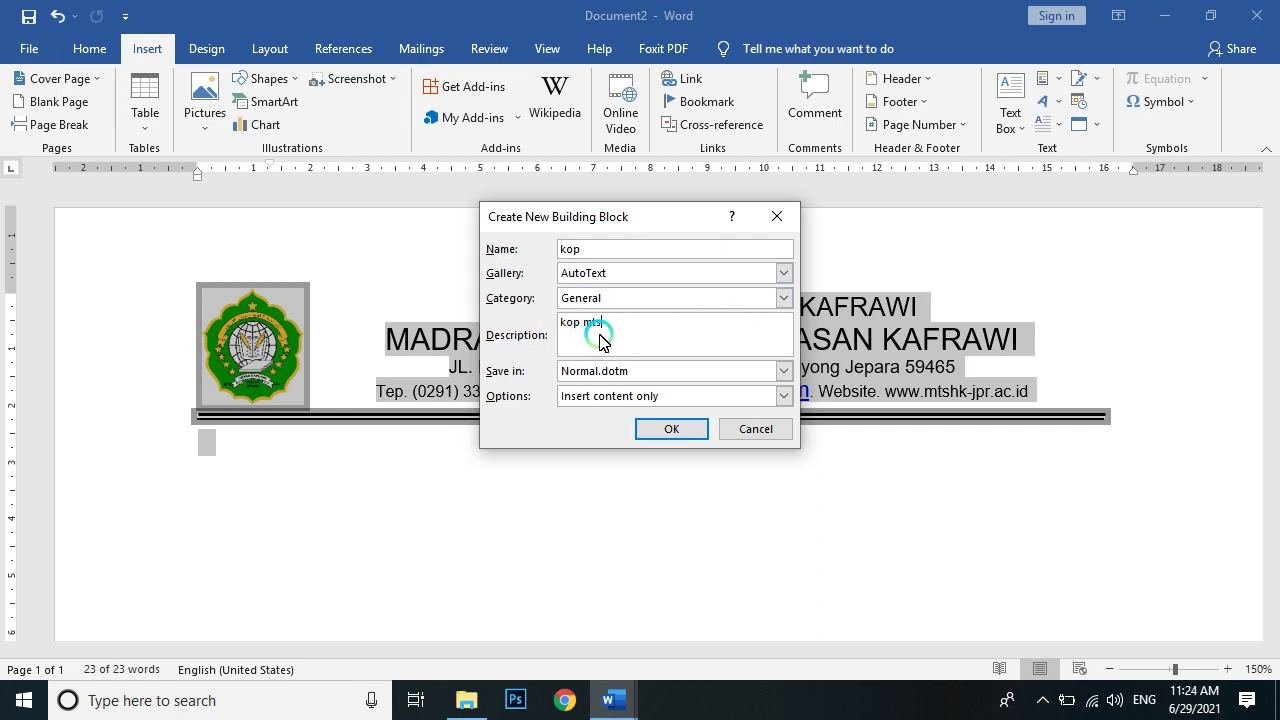
click(671, 430)
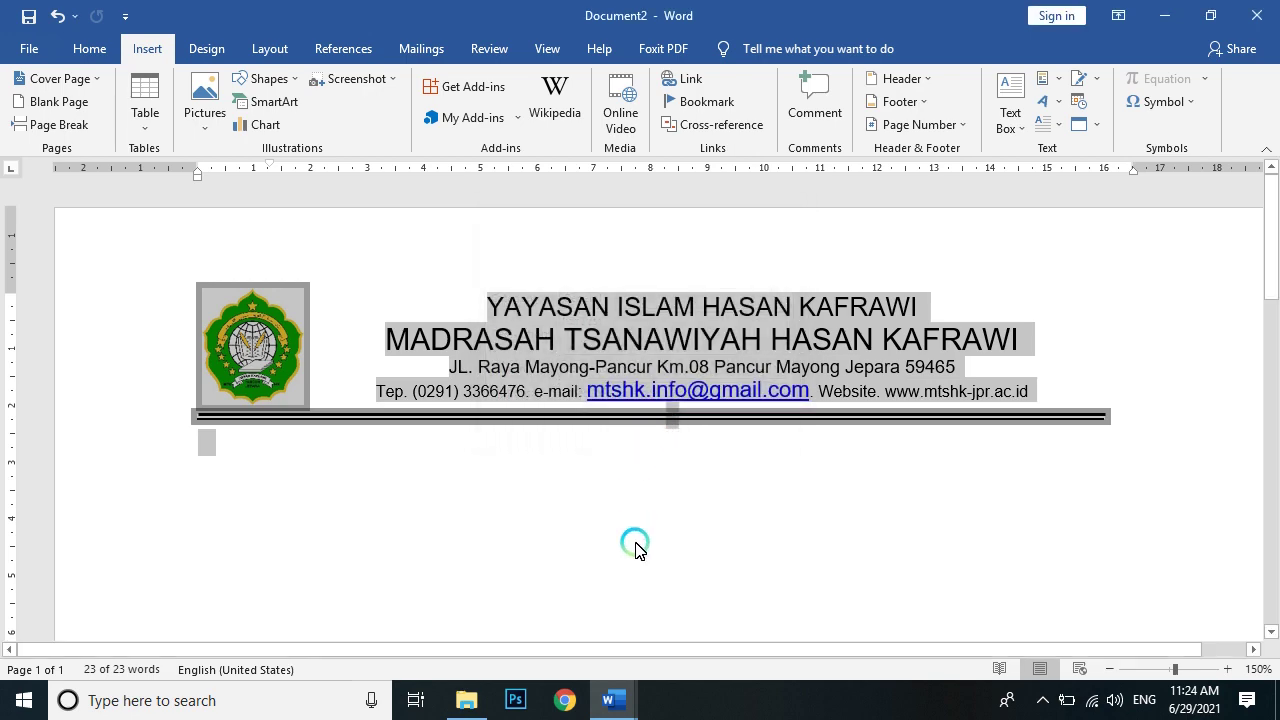
Create a new blank document and dismiss the genuine-Office warning bar
click(635, 549)
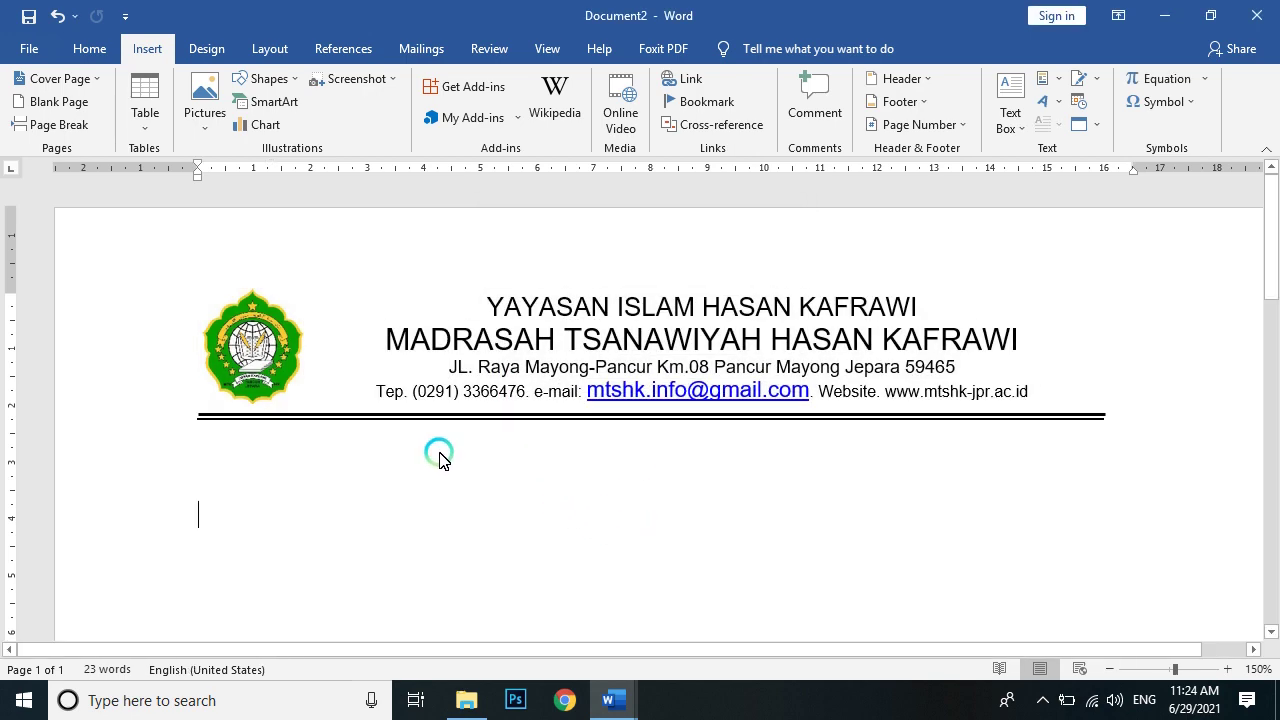
click(10, 50)
click(262, 210)
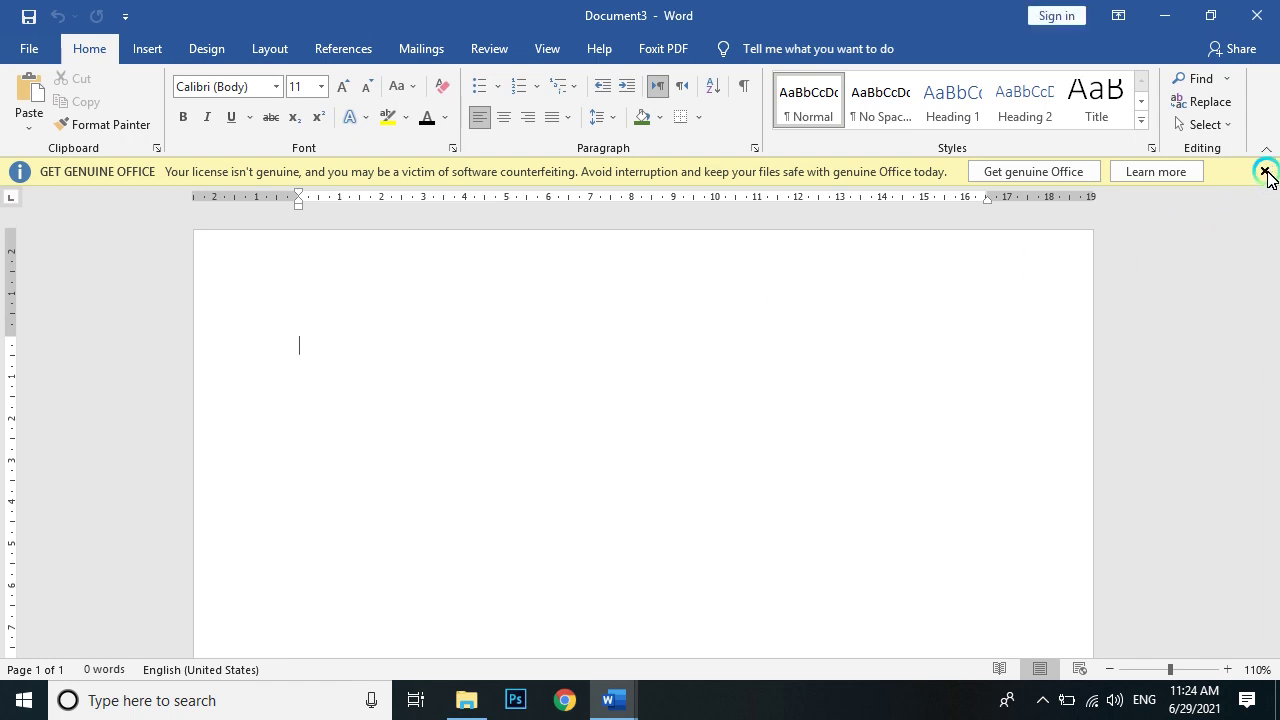
click(1266, 173)
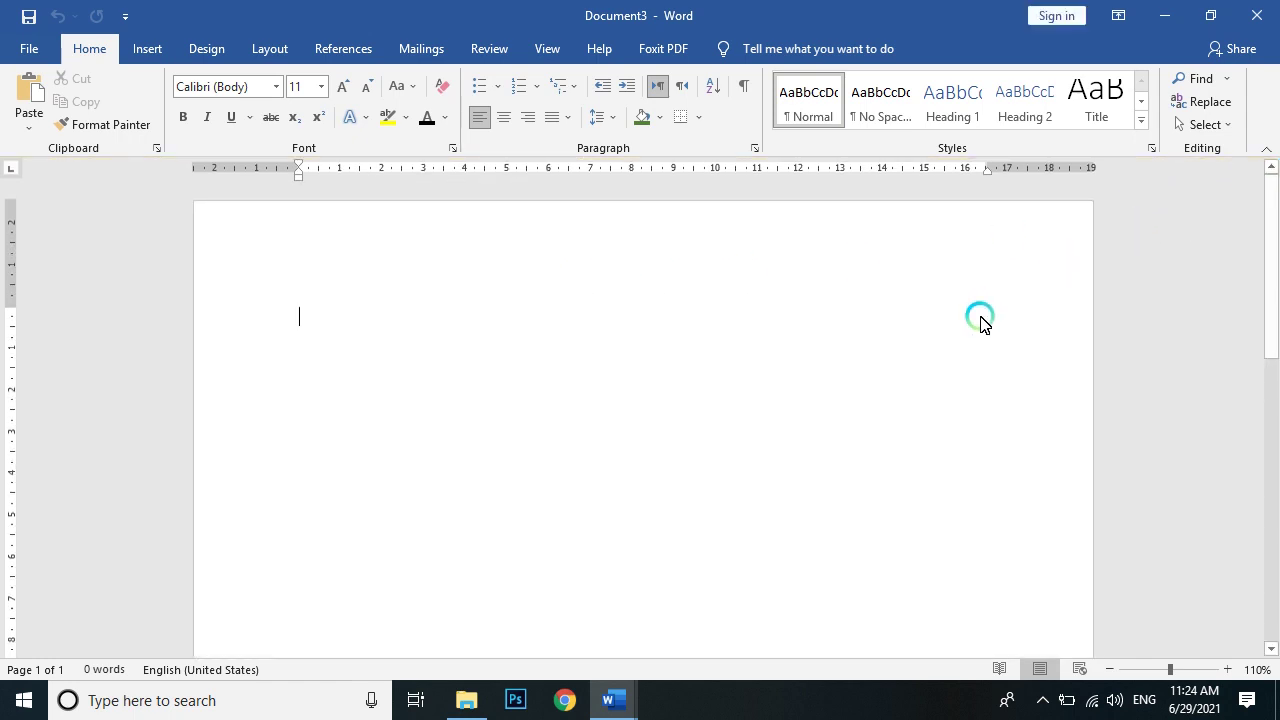
Test that typing kop with F3 expands into the letterhead, then undo and clear the page
text(kop)
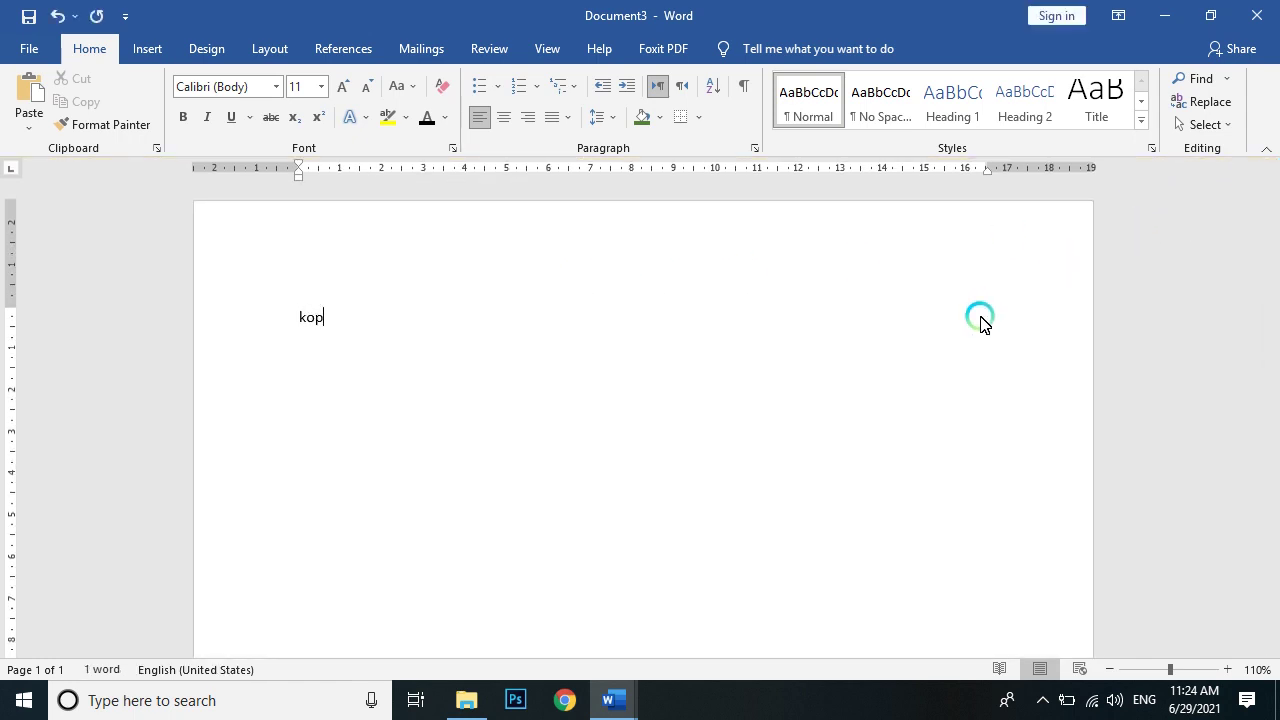
key(F3)
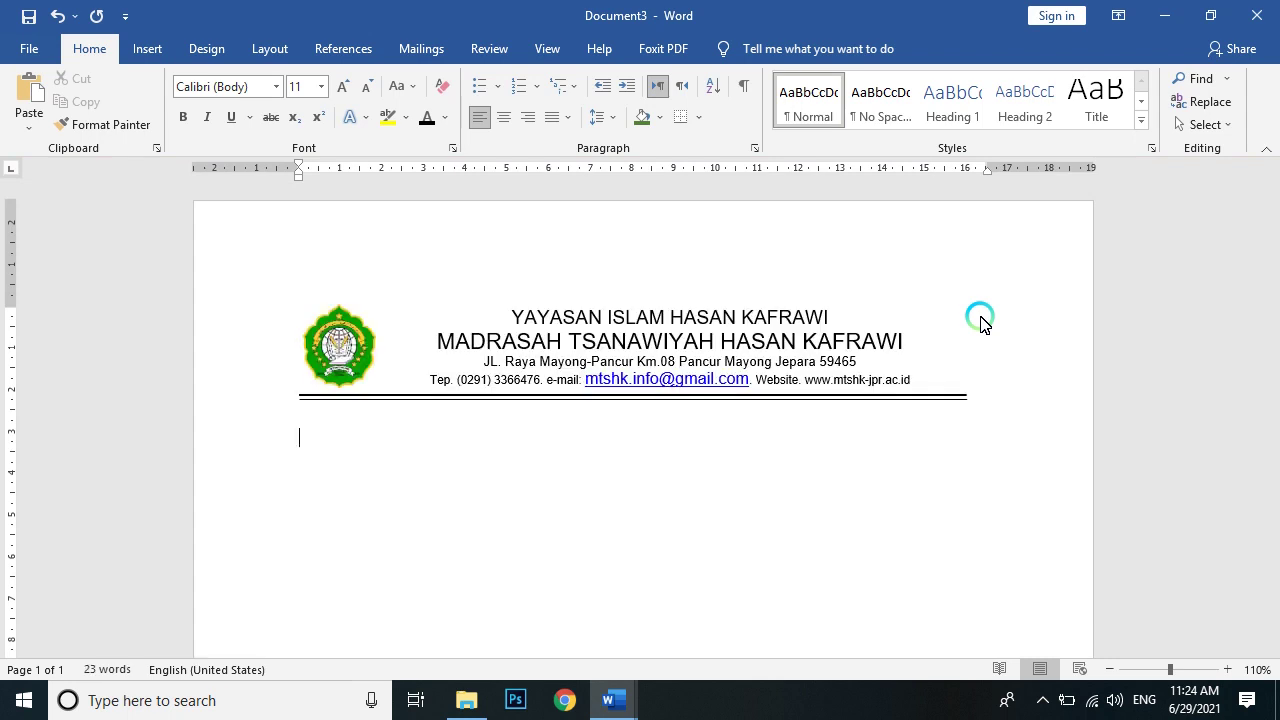
key(ctrl+z)
key(BackSpace)
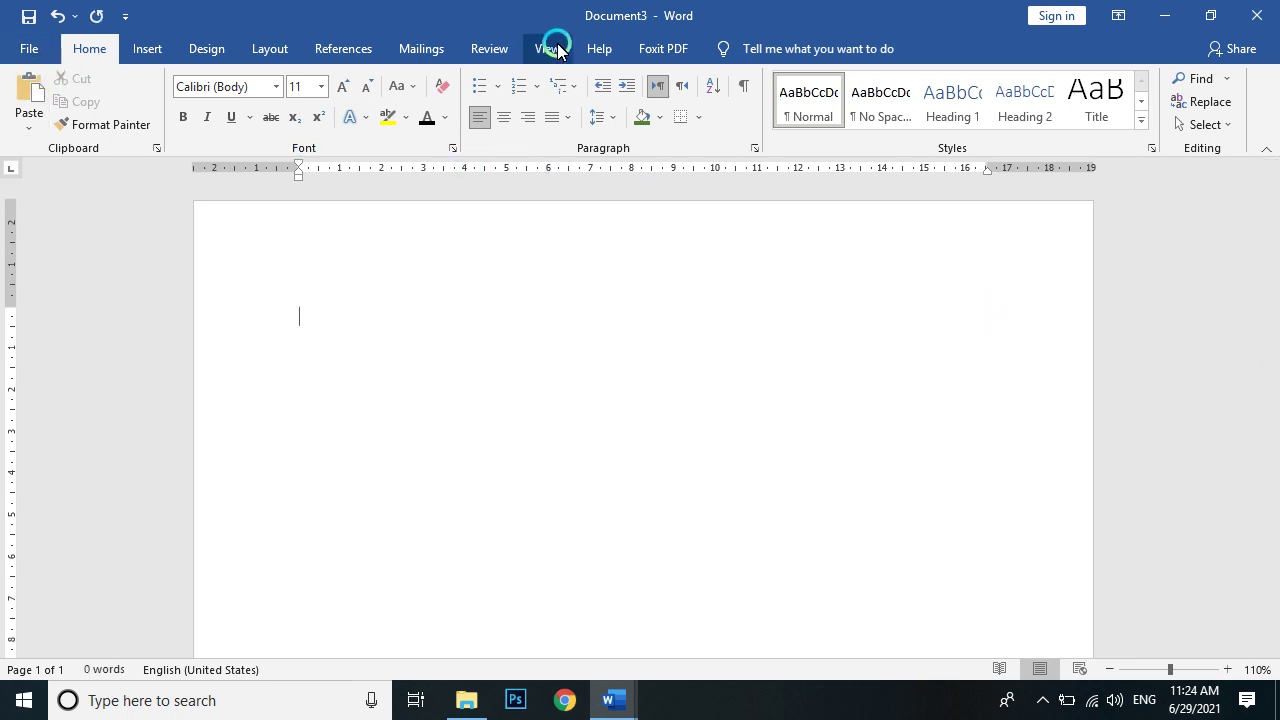
Check the kop entry in the Building Blocks Organizer, then type kop to insert the letterhead
click(147, 47)
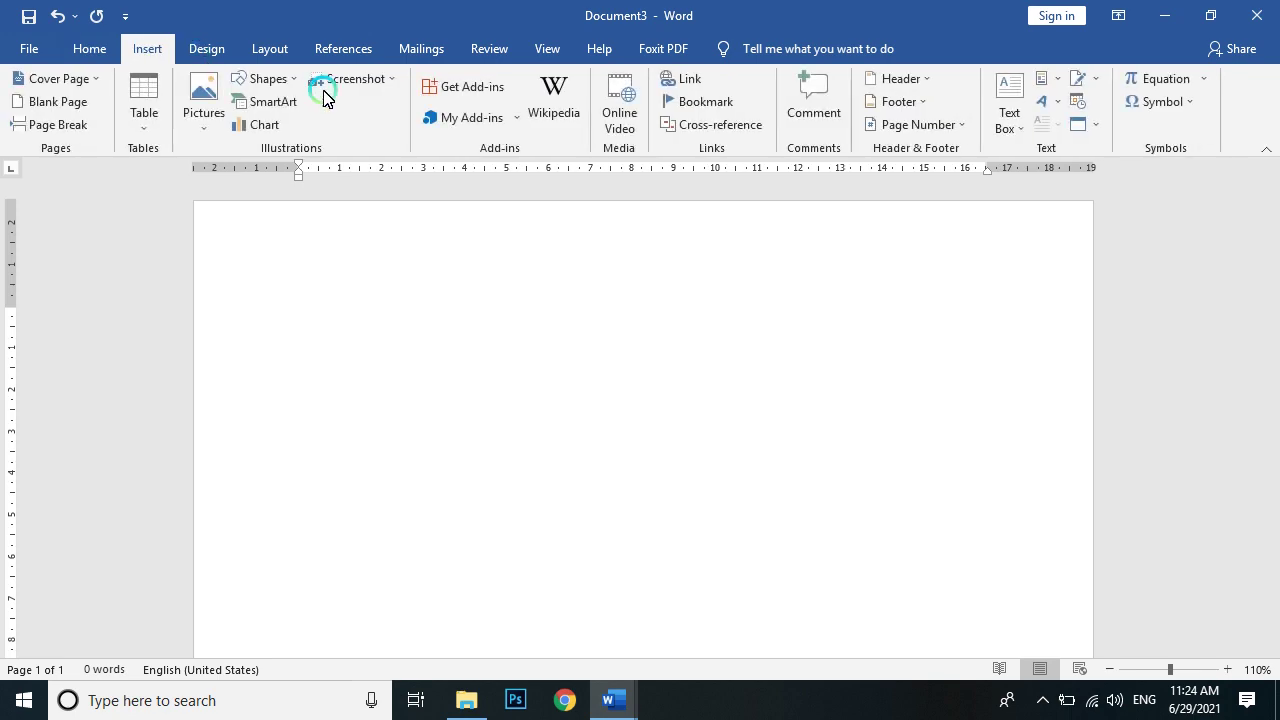
click(1048, 82)
click(1094, 182)
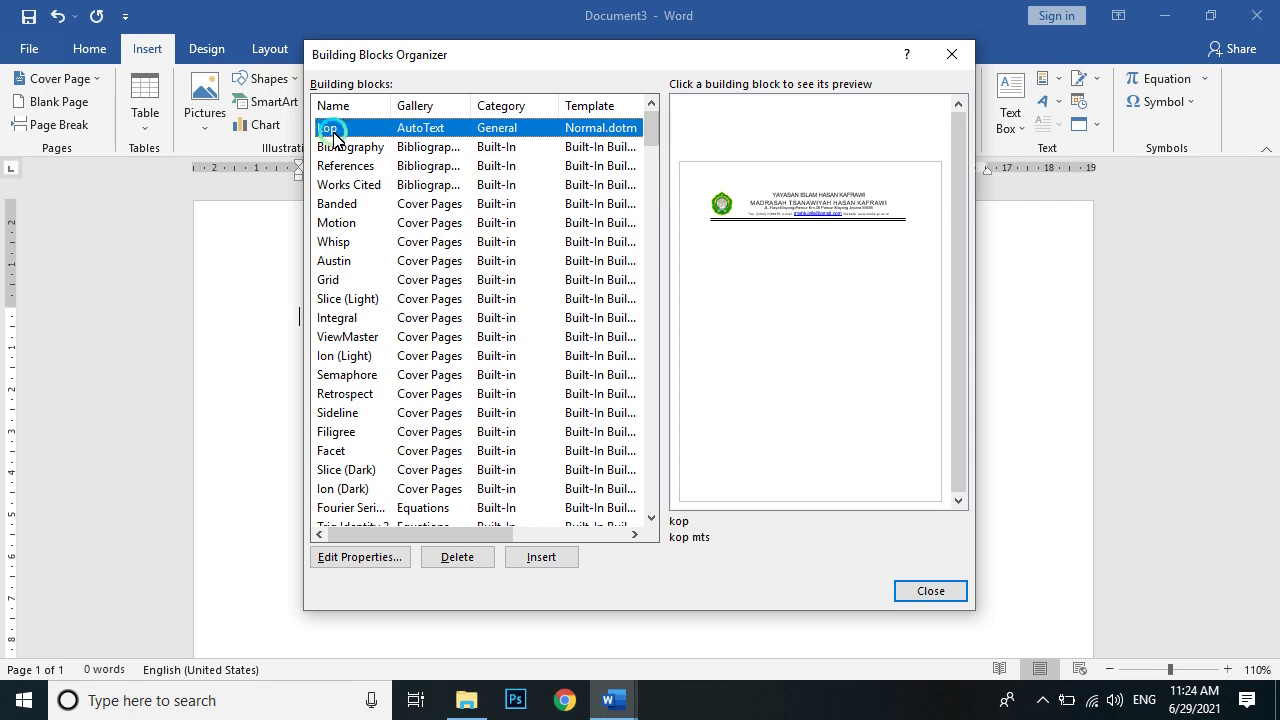
click(940, 595)
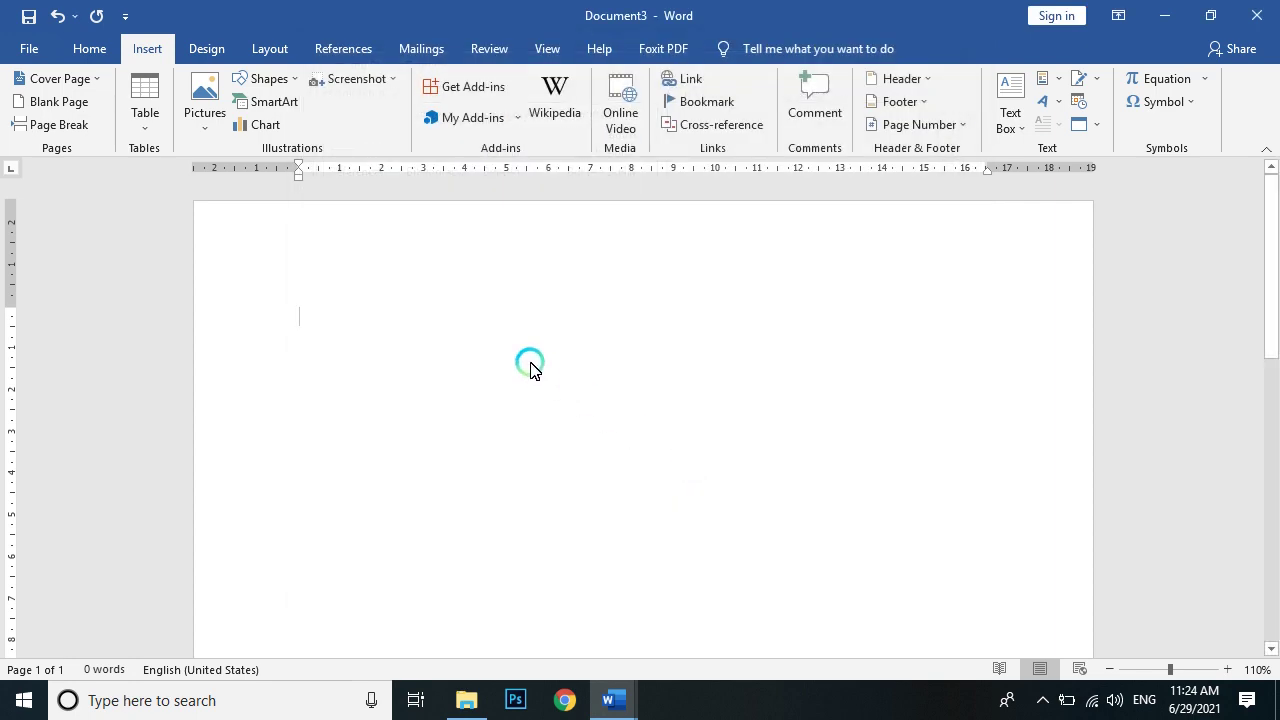
text(kop)
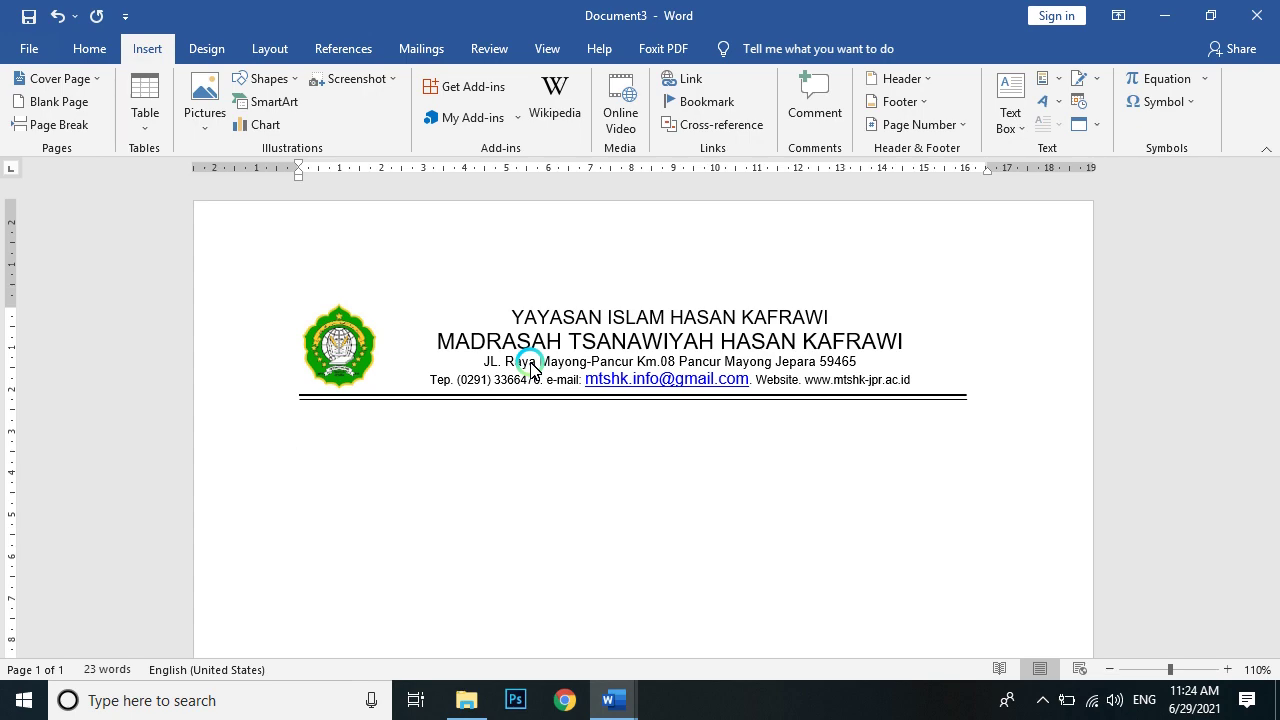
Return to the NU invitation letter and select its whole content
click(614, 700)
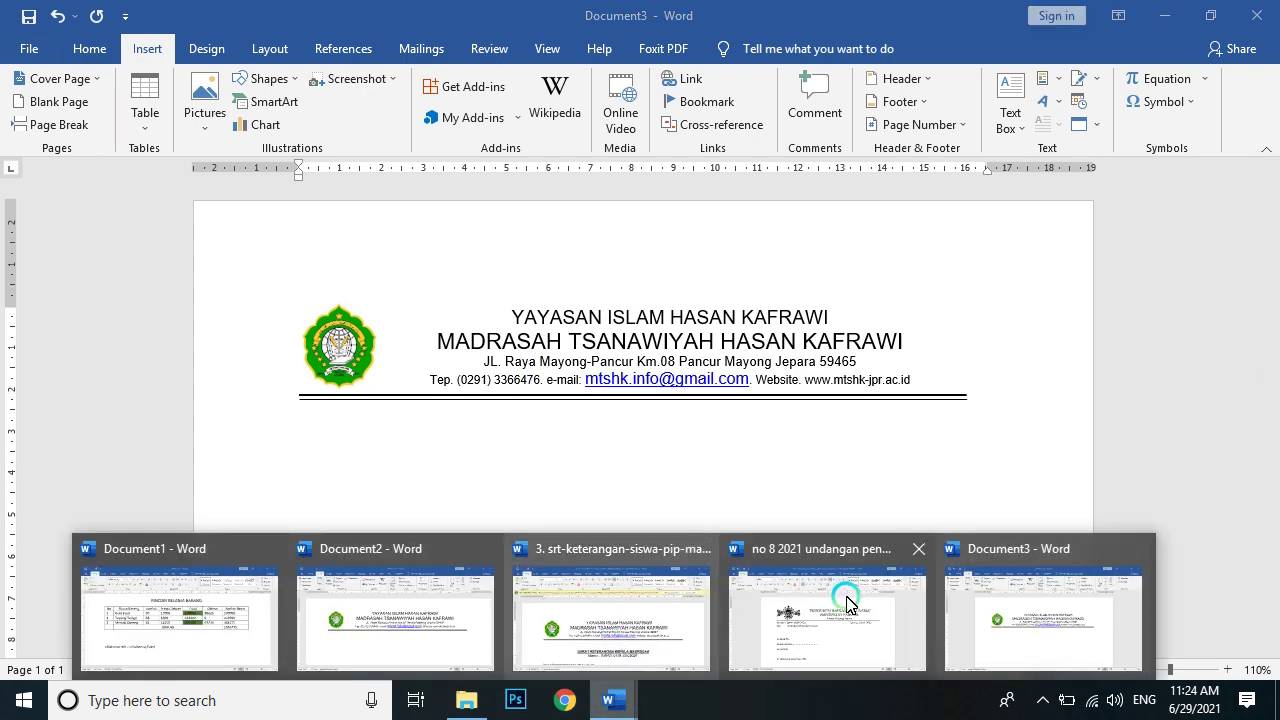
click(789, 625)
scroll(626, 416, down, 2)
scroll(626, 418, down, 5)
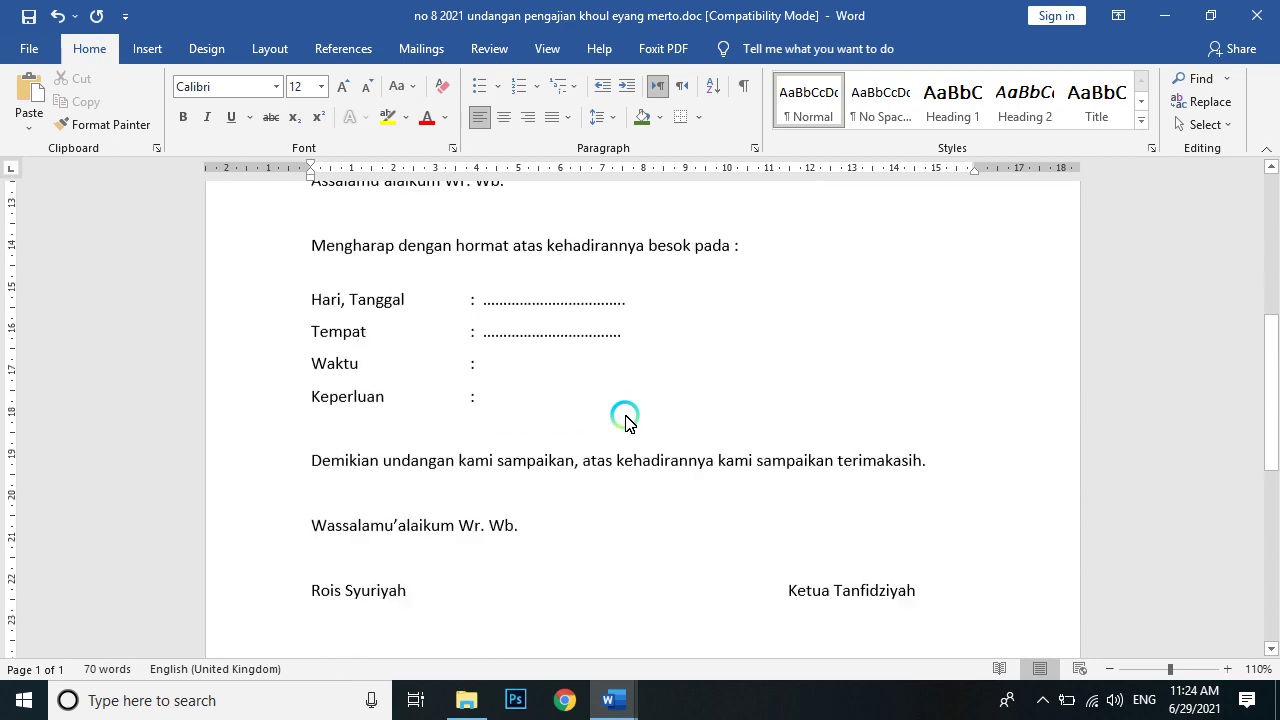
scroll(626, 418, up, 3)
scroll(626, 420, up, 4)
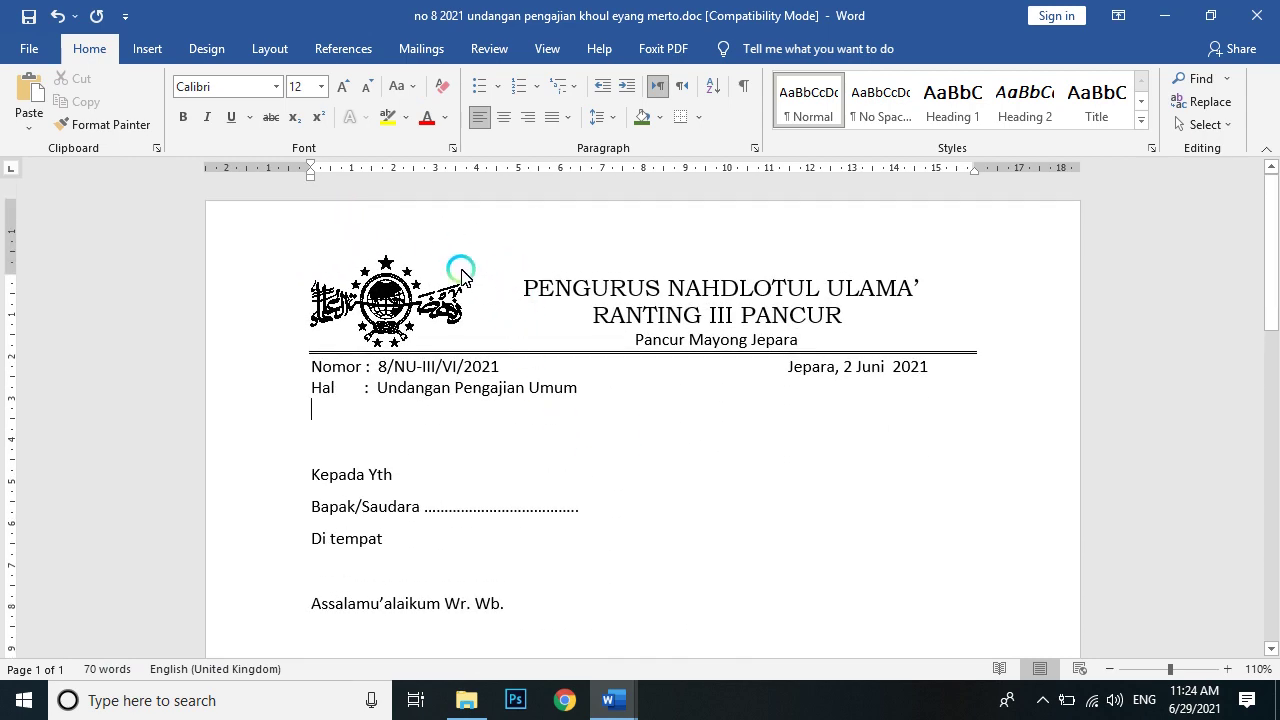
mouse_move(551, 294)
mouse_down()
mouse_move(765, 712)
mouse_move(795, 515)
mouse_up()
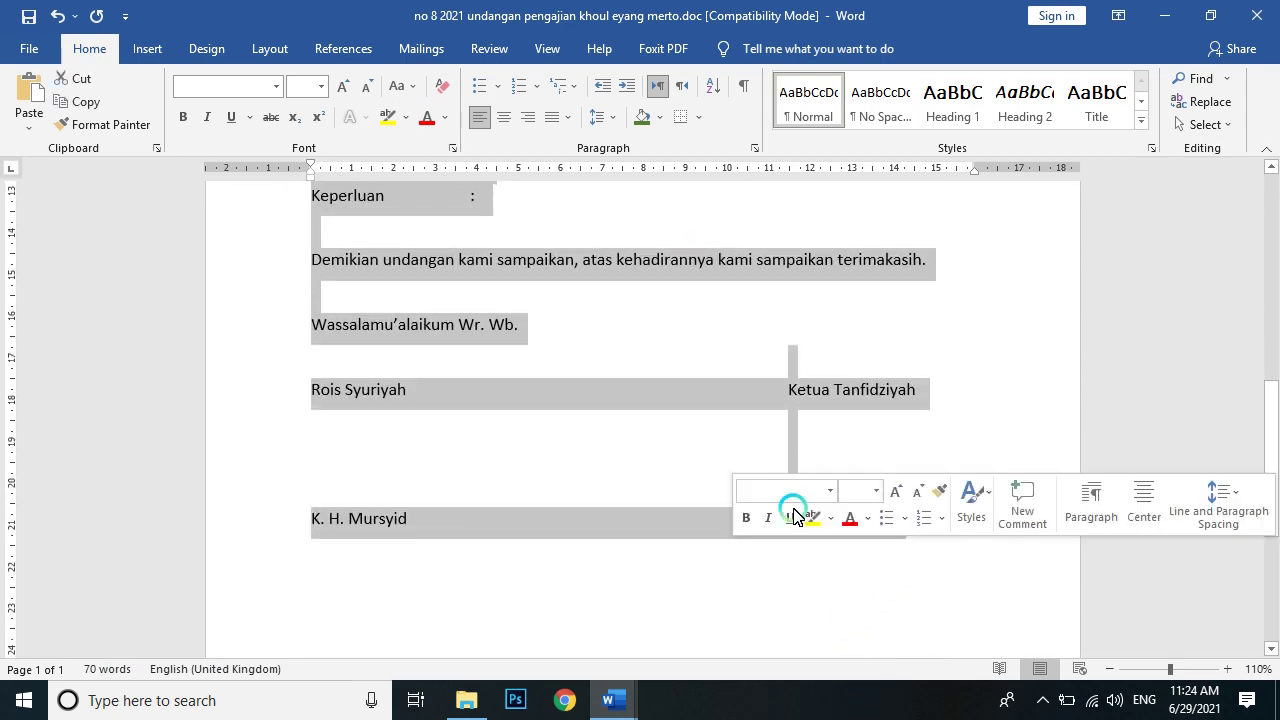
Save the selected letter to the AutoText gallery as 'nu', described 'undangan nu'
click(148, 50)
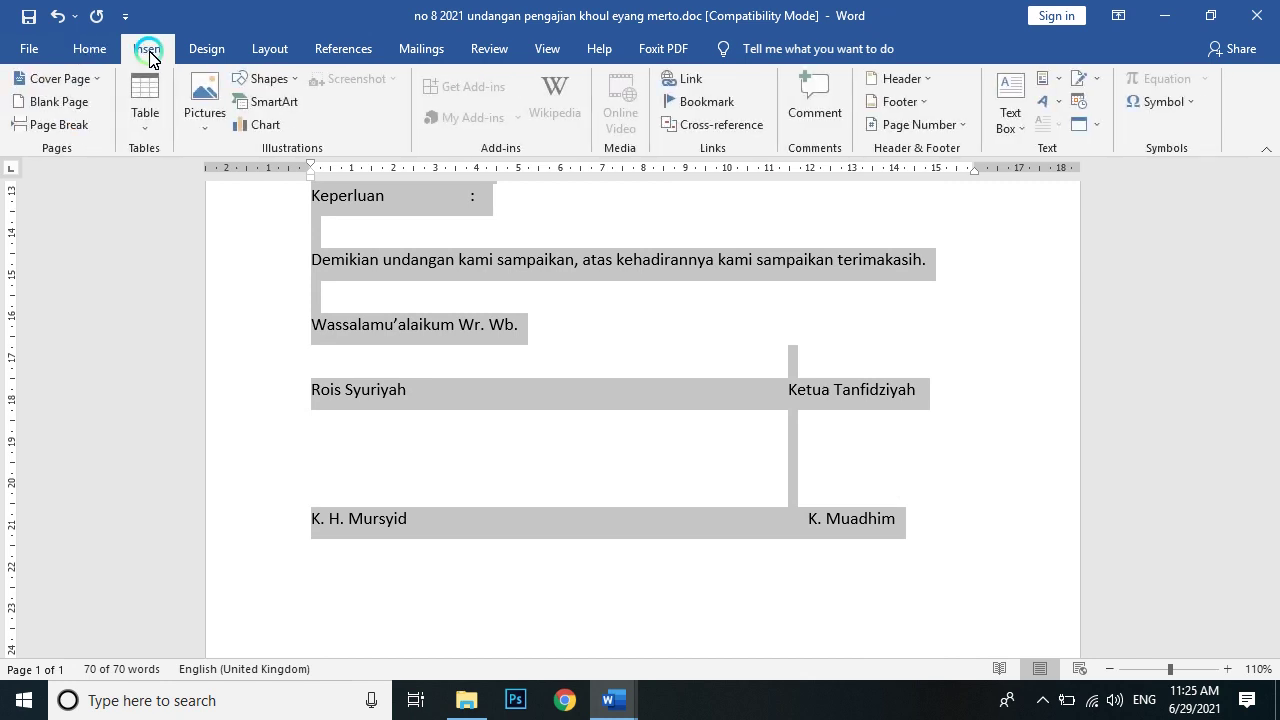
click(1057, 82)
click(1062, 110)
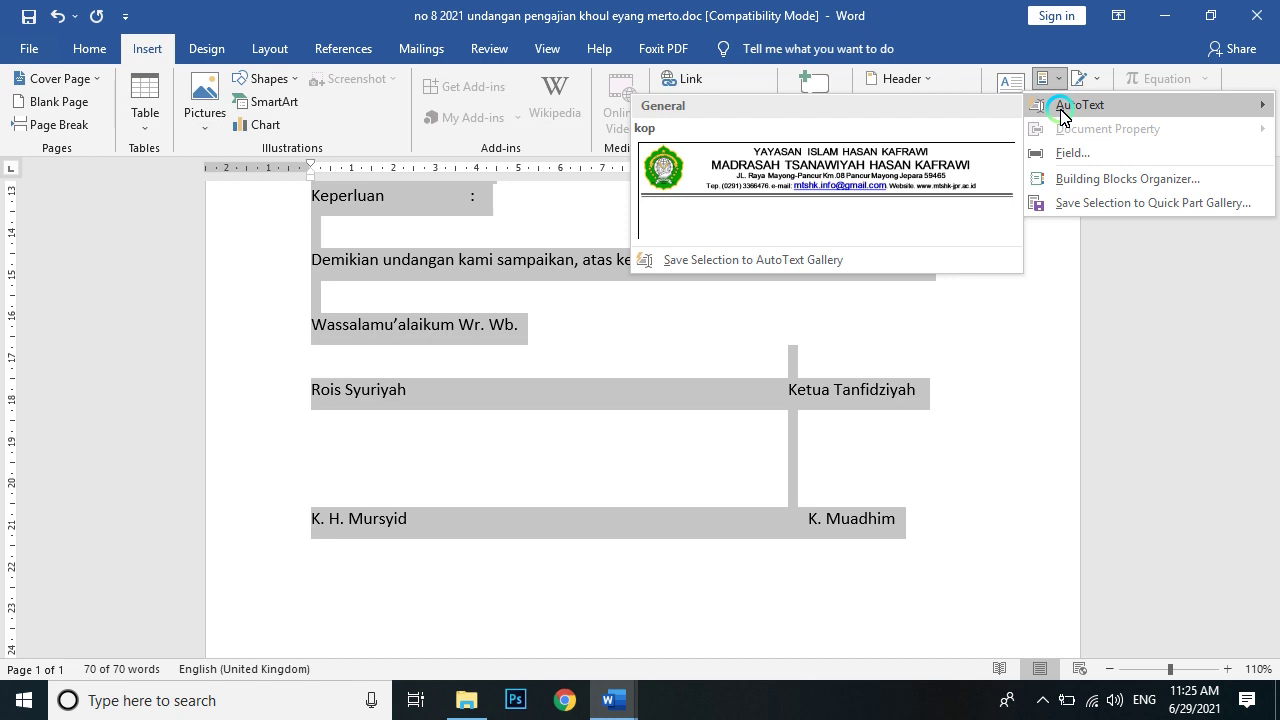
click(699, 262)
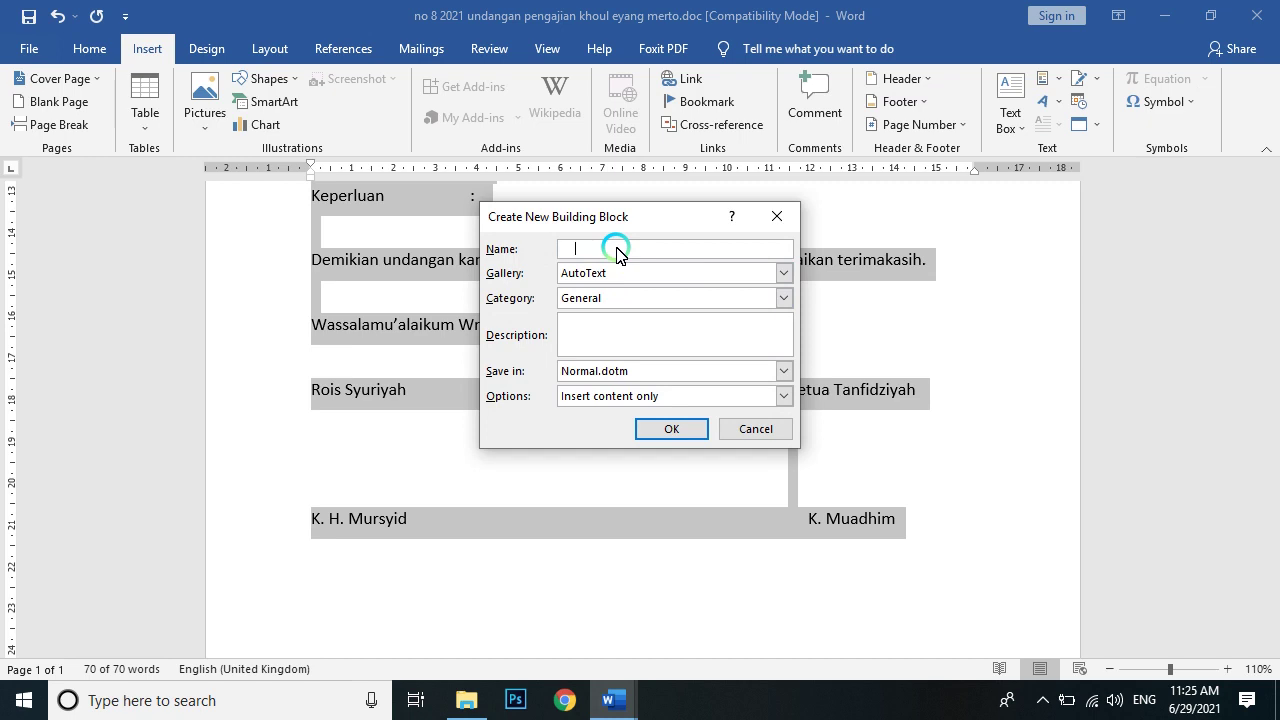
key(BackSpace)
text(nu)
click(613, 330)
text(undangan nu)
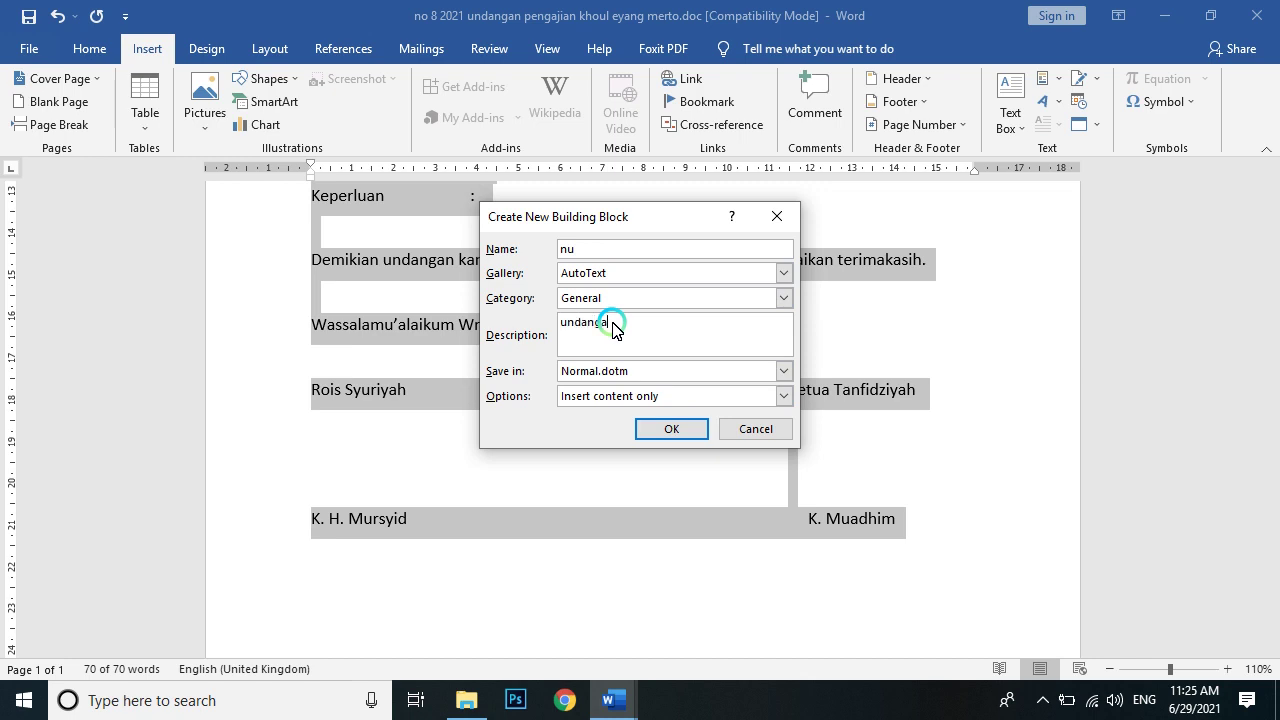
click(642, 429)
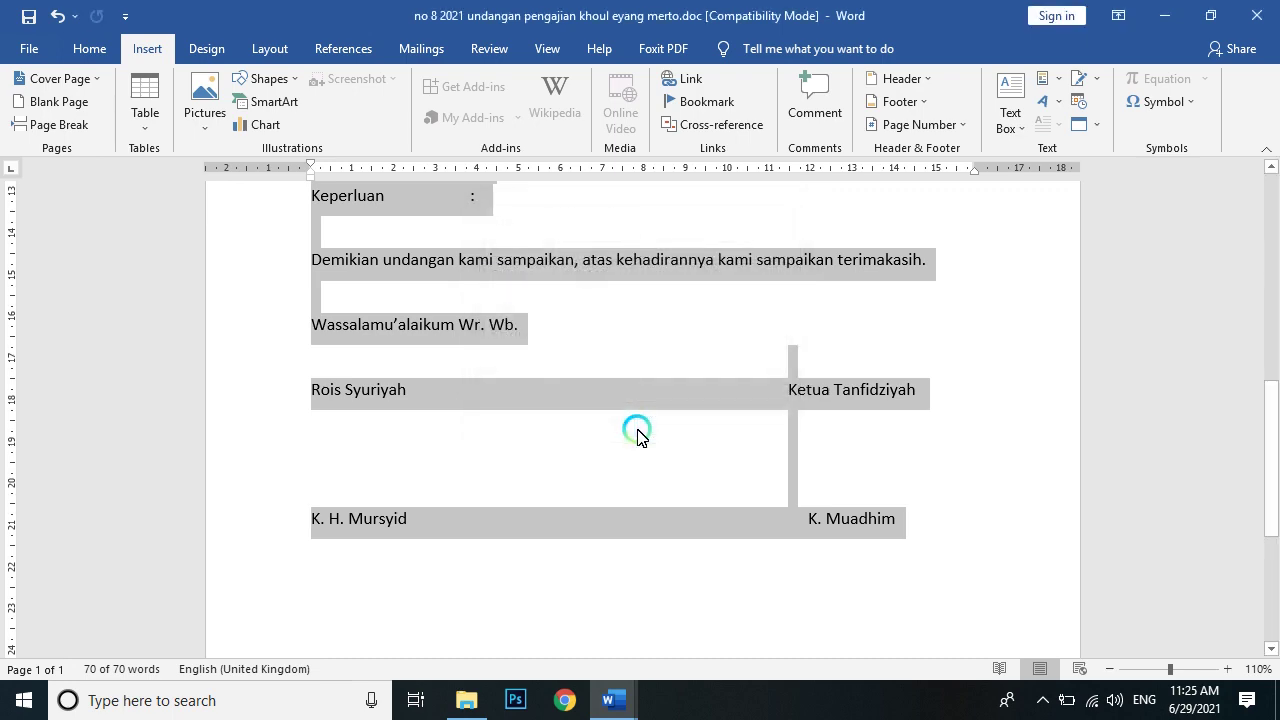
In a new blank Document4, expand the nu entry into the invitation letter, caret below the Hal line
click(20, 48)
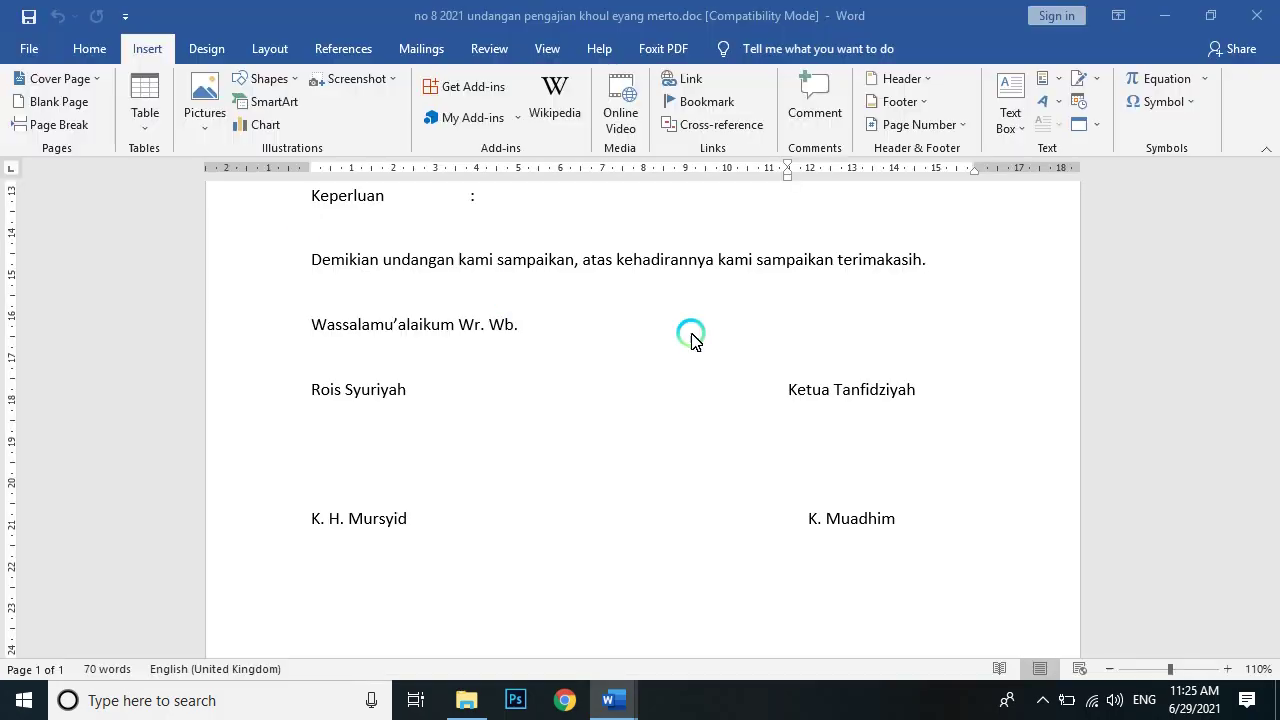
click(1266, 173)
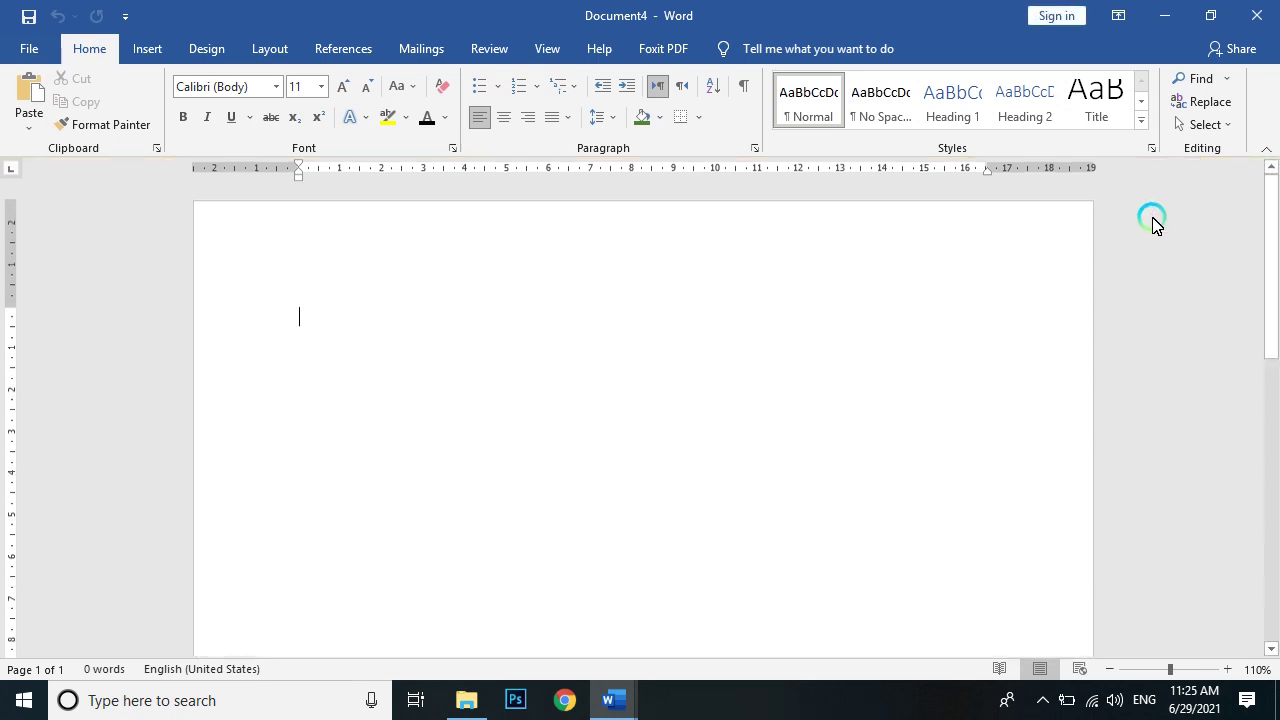
text(nu)
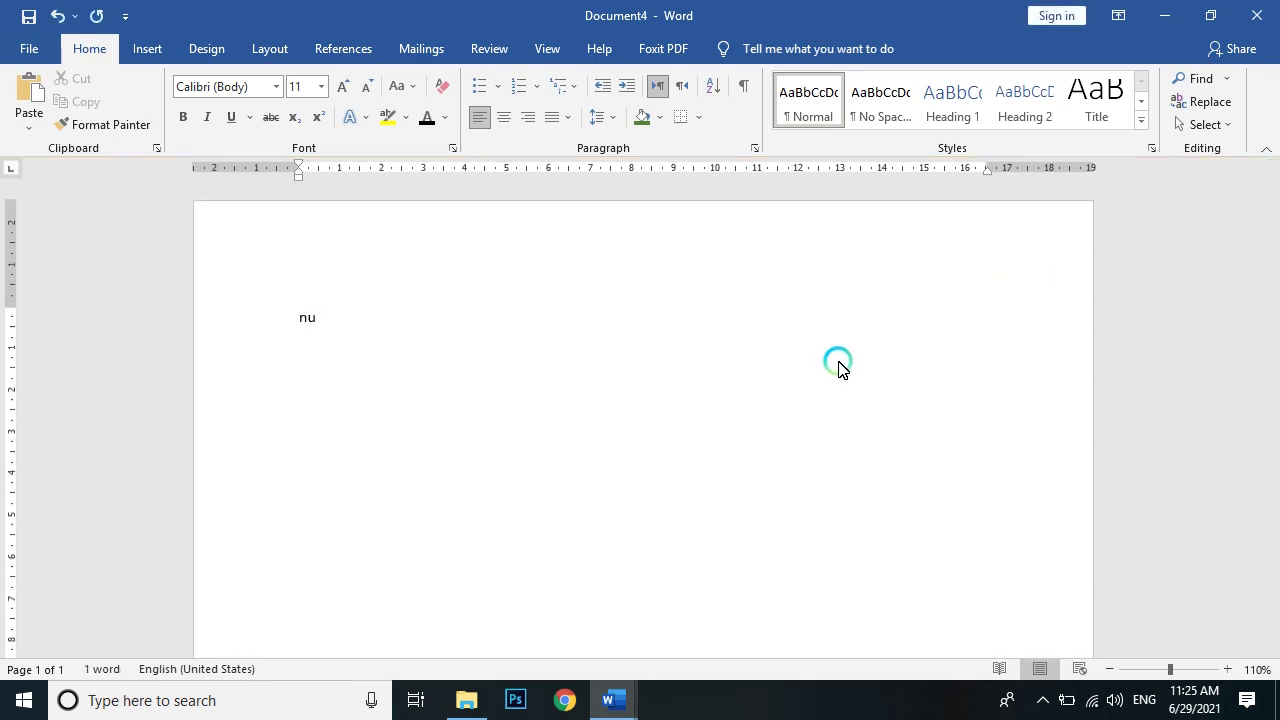
scroll(790, 460, up, 4)
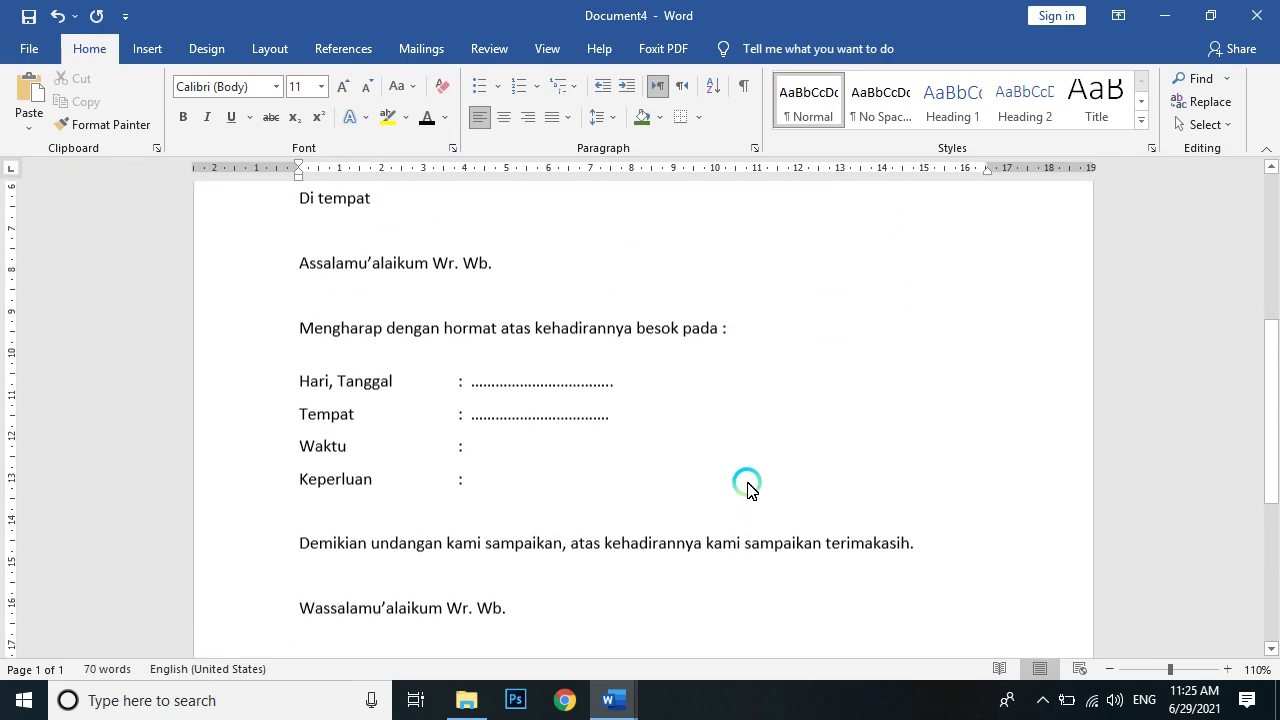
scroll(747, 488, up, 4)
click(531, 442)
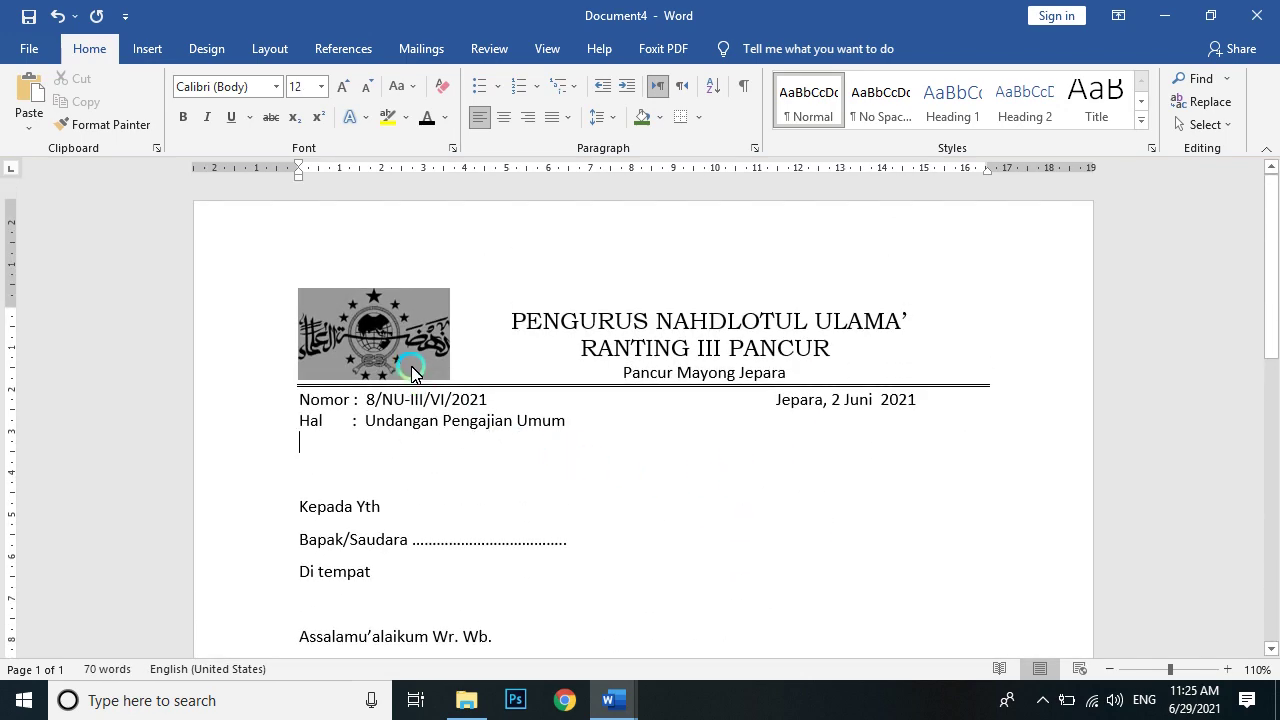
click(740, 352)
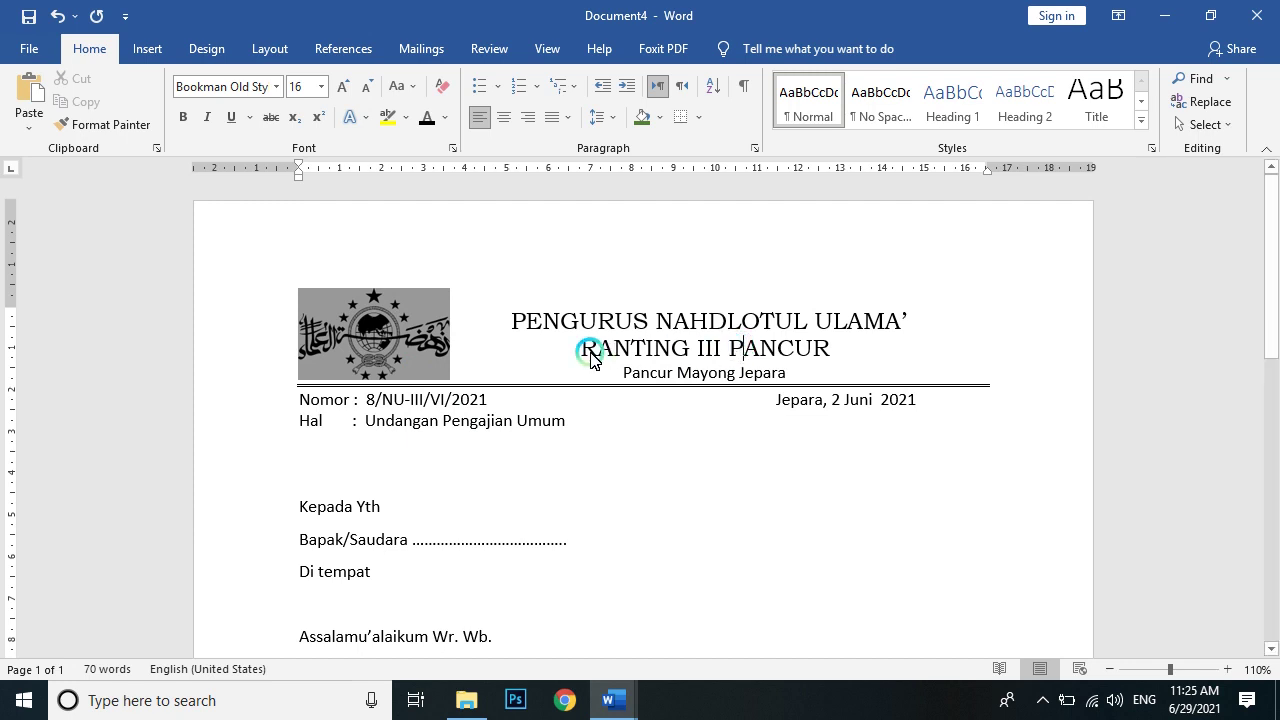
scroll(588, 360, down, 3)
scroll(590, 367, down, 1)
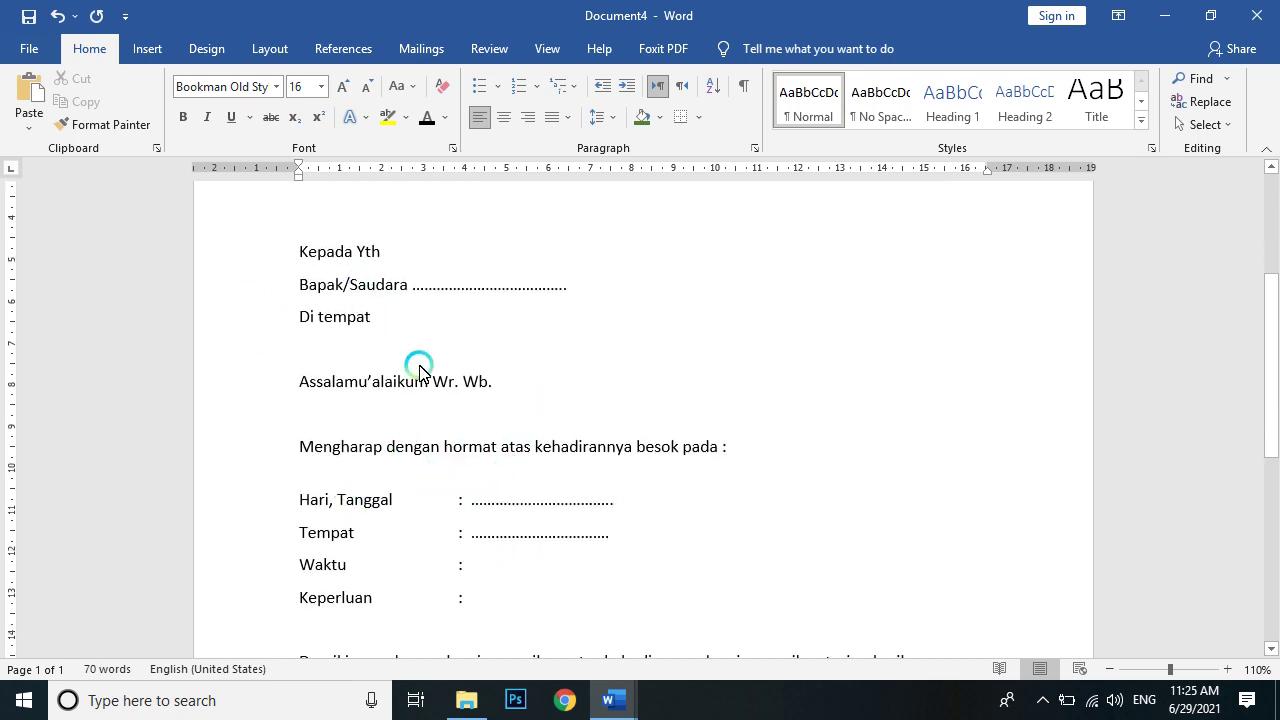
scroll(552, 558, down, 2)
scroll(552, 477, down, 1)
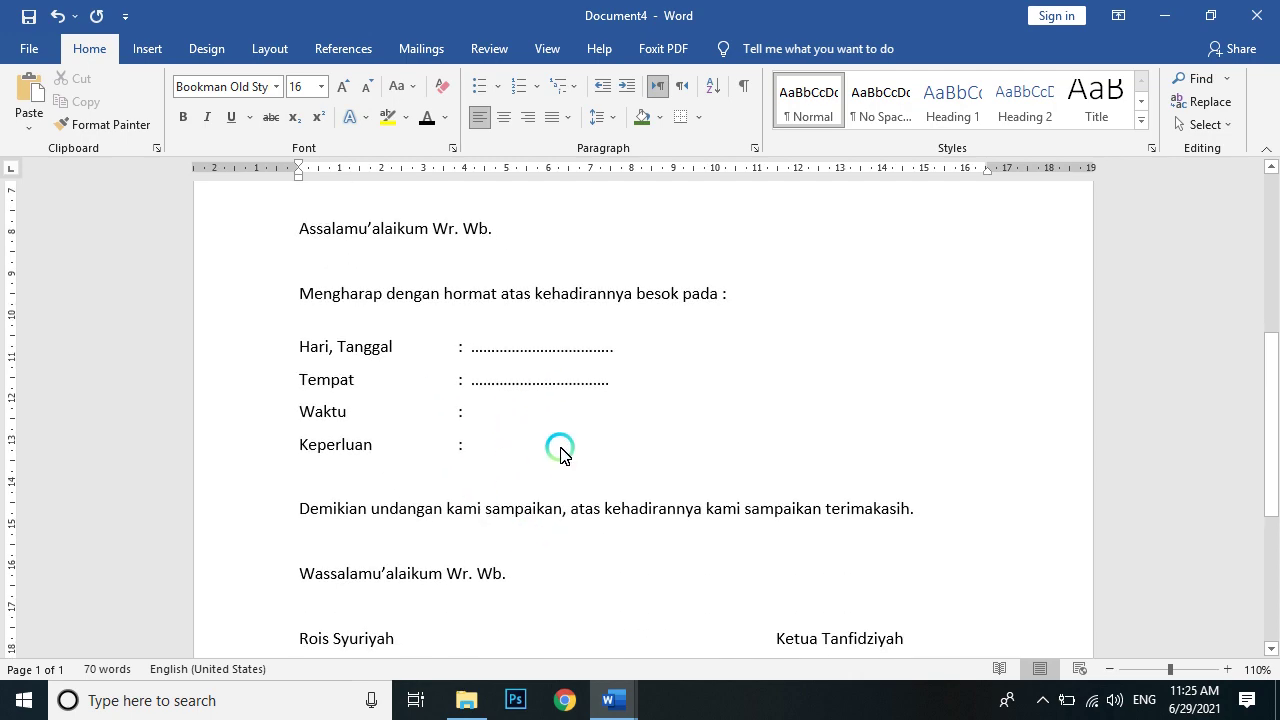
scroll(552, 522, up, 5)
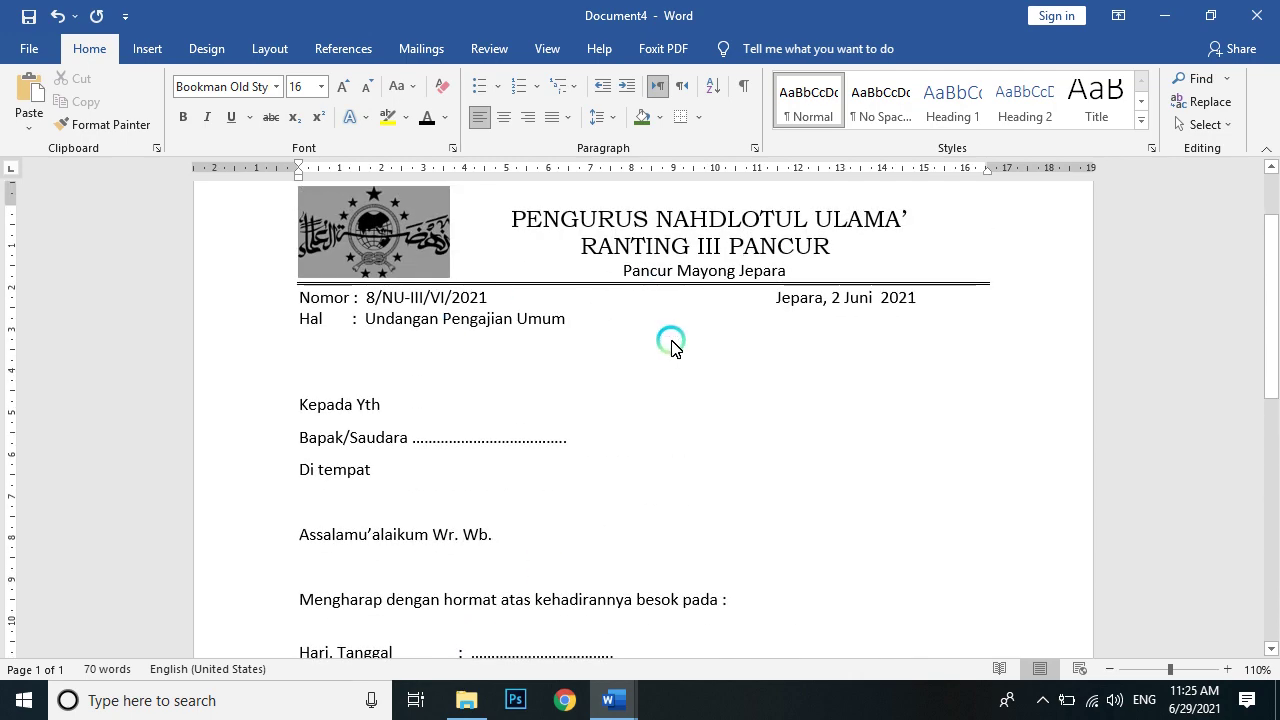
scroll(671, 343, down, 3)
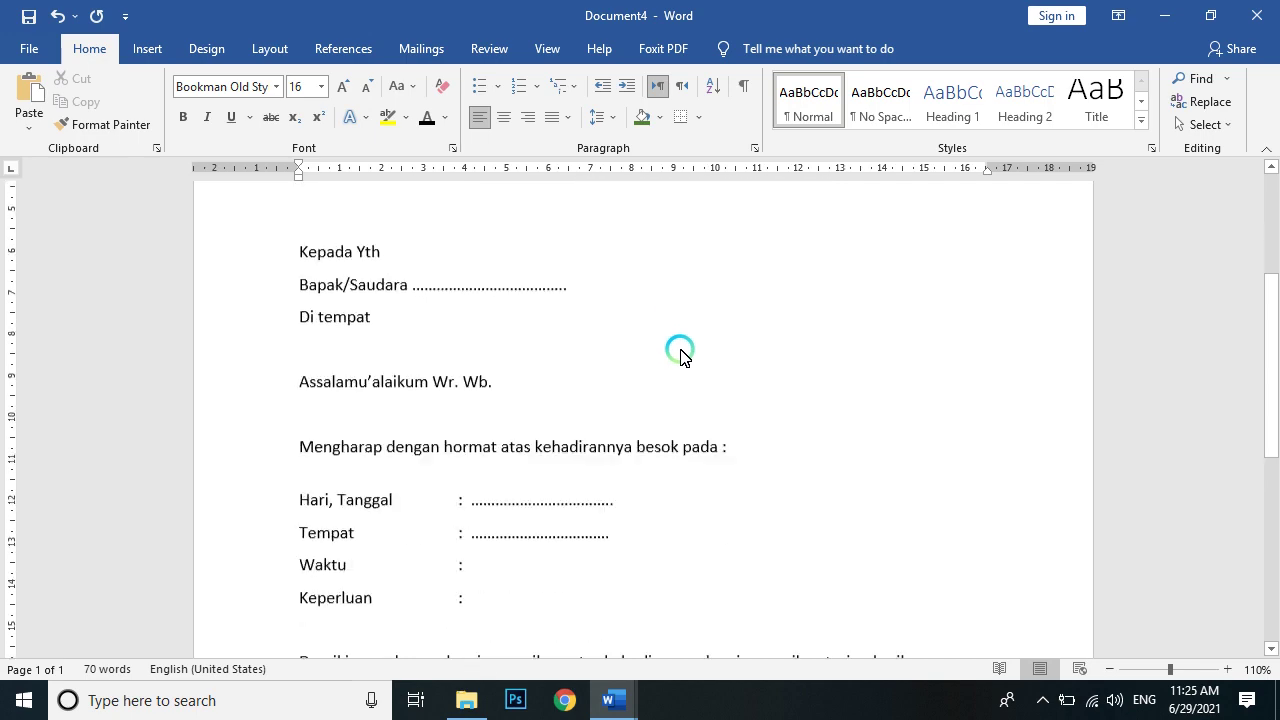
scroll(680, 354, down, 3)
scroll(663, 351, down, 4)
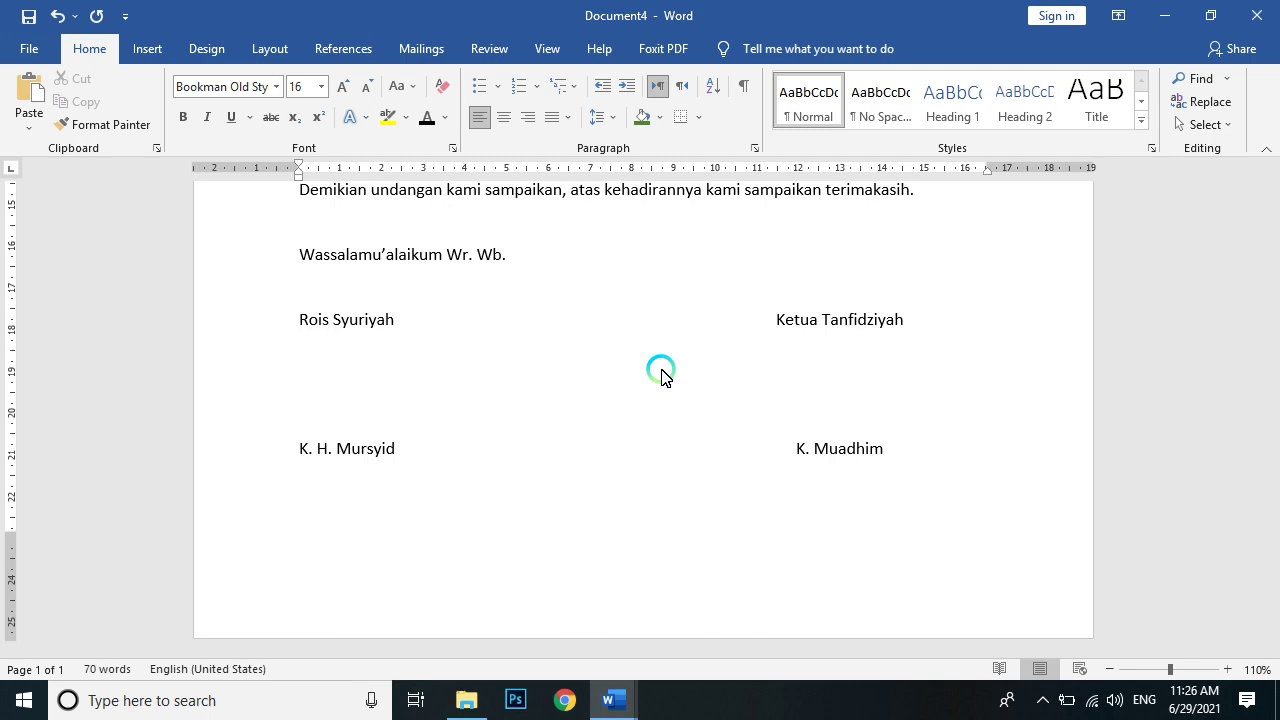
scroll(661, 373, up, 5)
scroll(663, 385, up, 5)
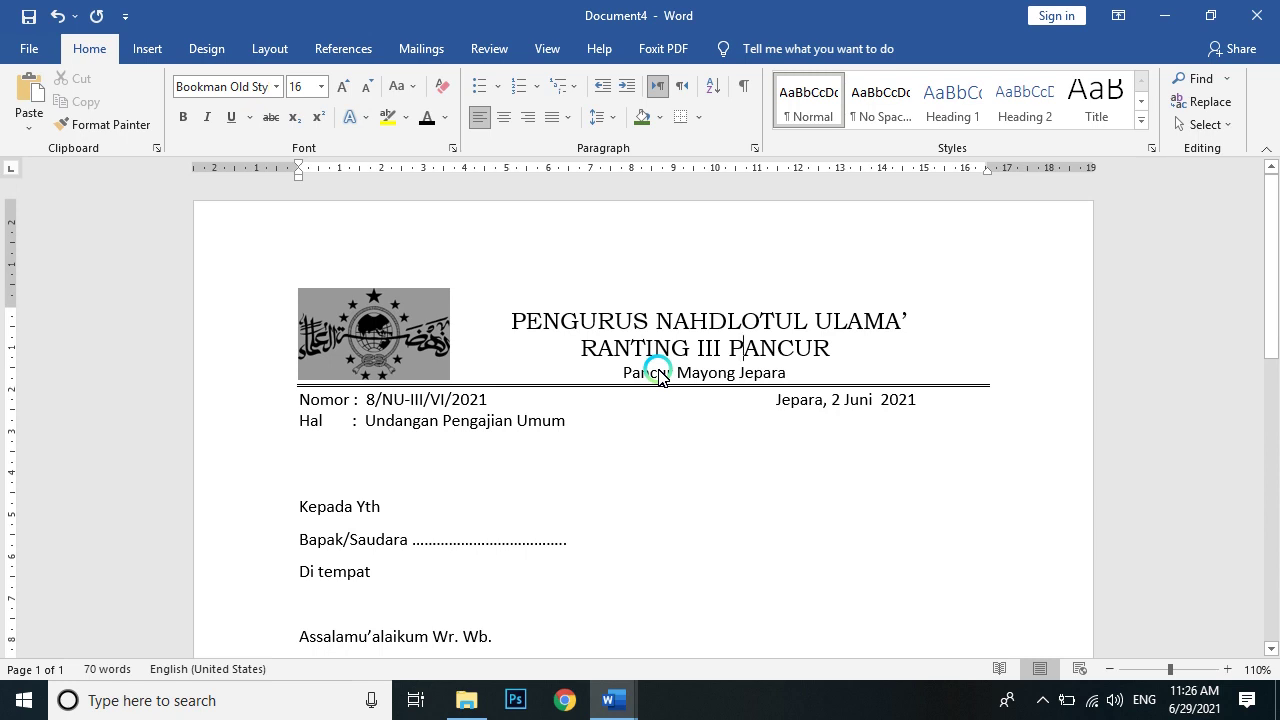
click(533, 470)
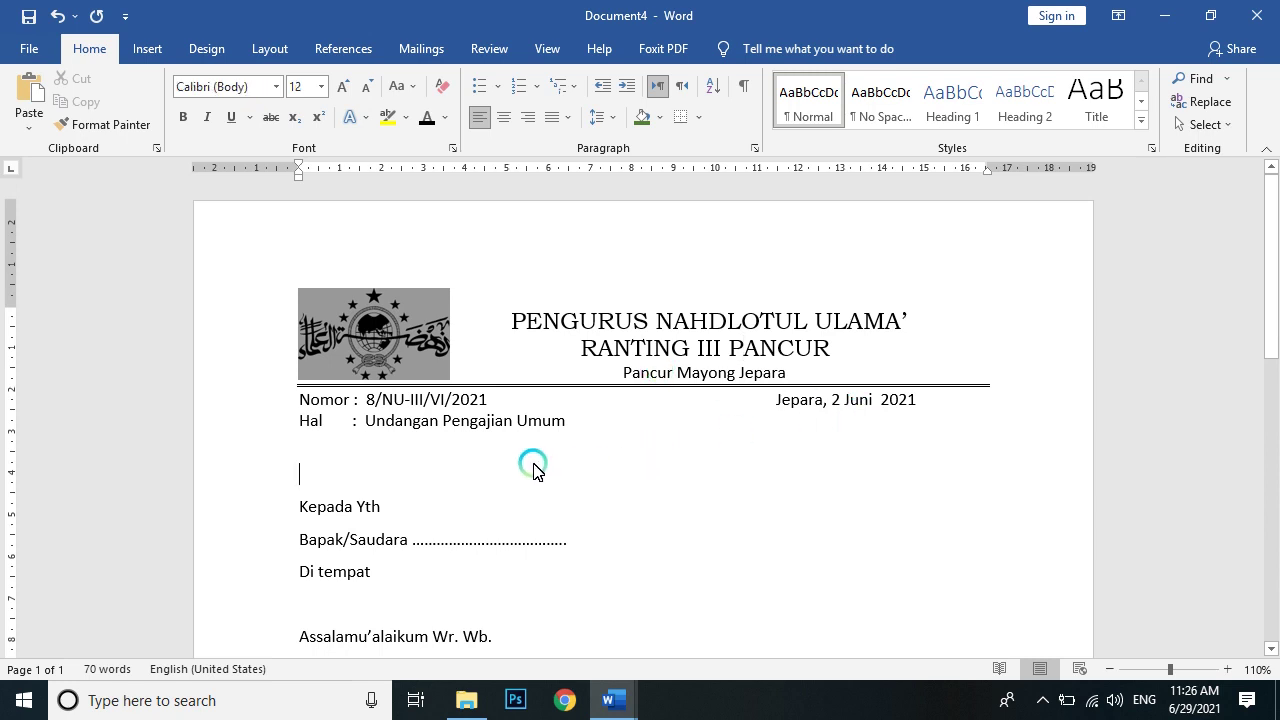